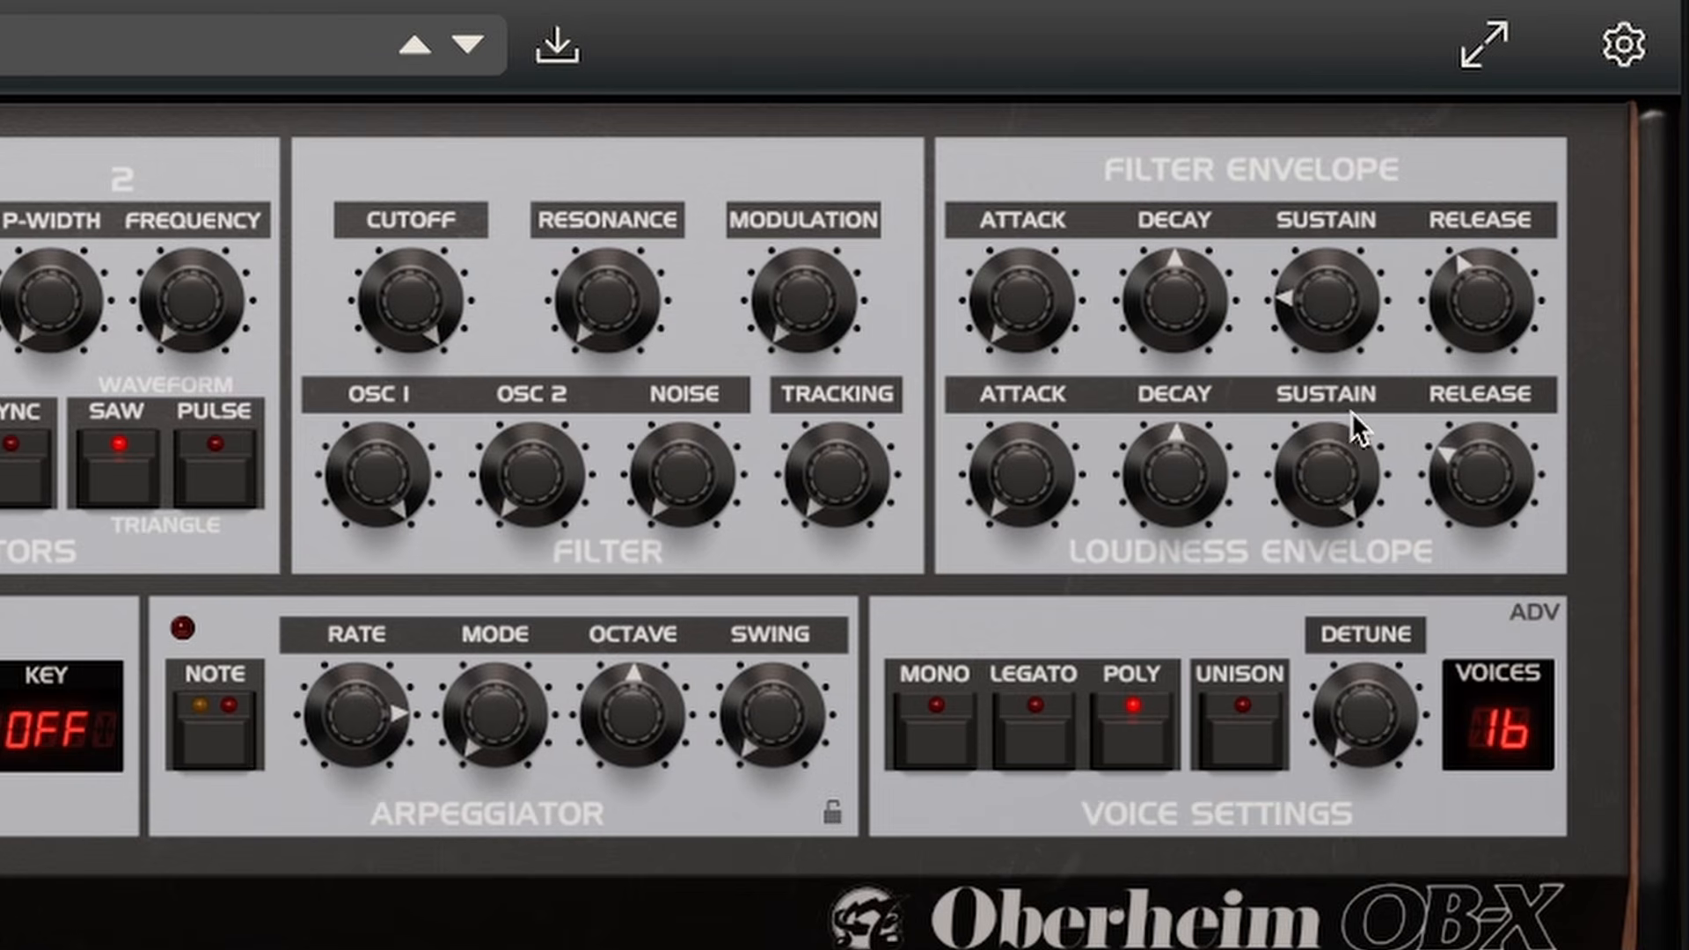
- Shape the loudness and filter envelopes, lengthening the decays and lowering the filter envelope sustain
left_click_drag(1346, 435, 1327, 810)
left_click_drag(1191, 445, 1202, 410)
left_click_drag(1527, 527, 1495, 451)
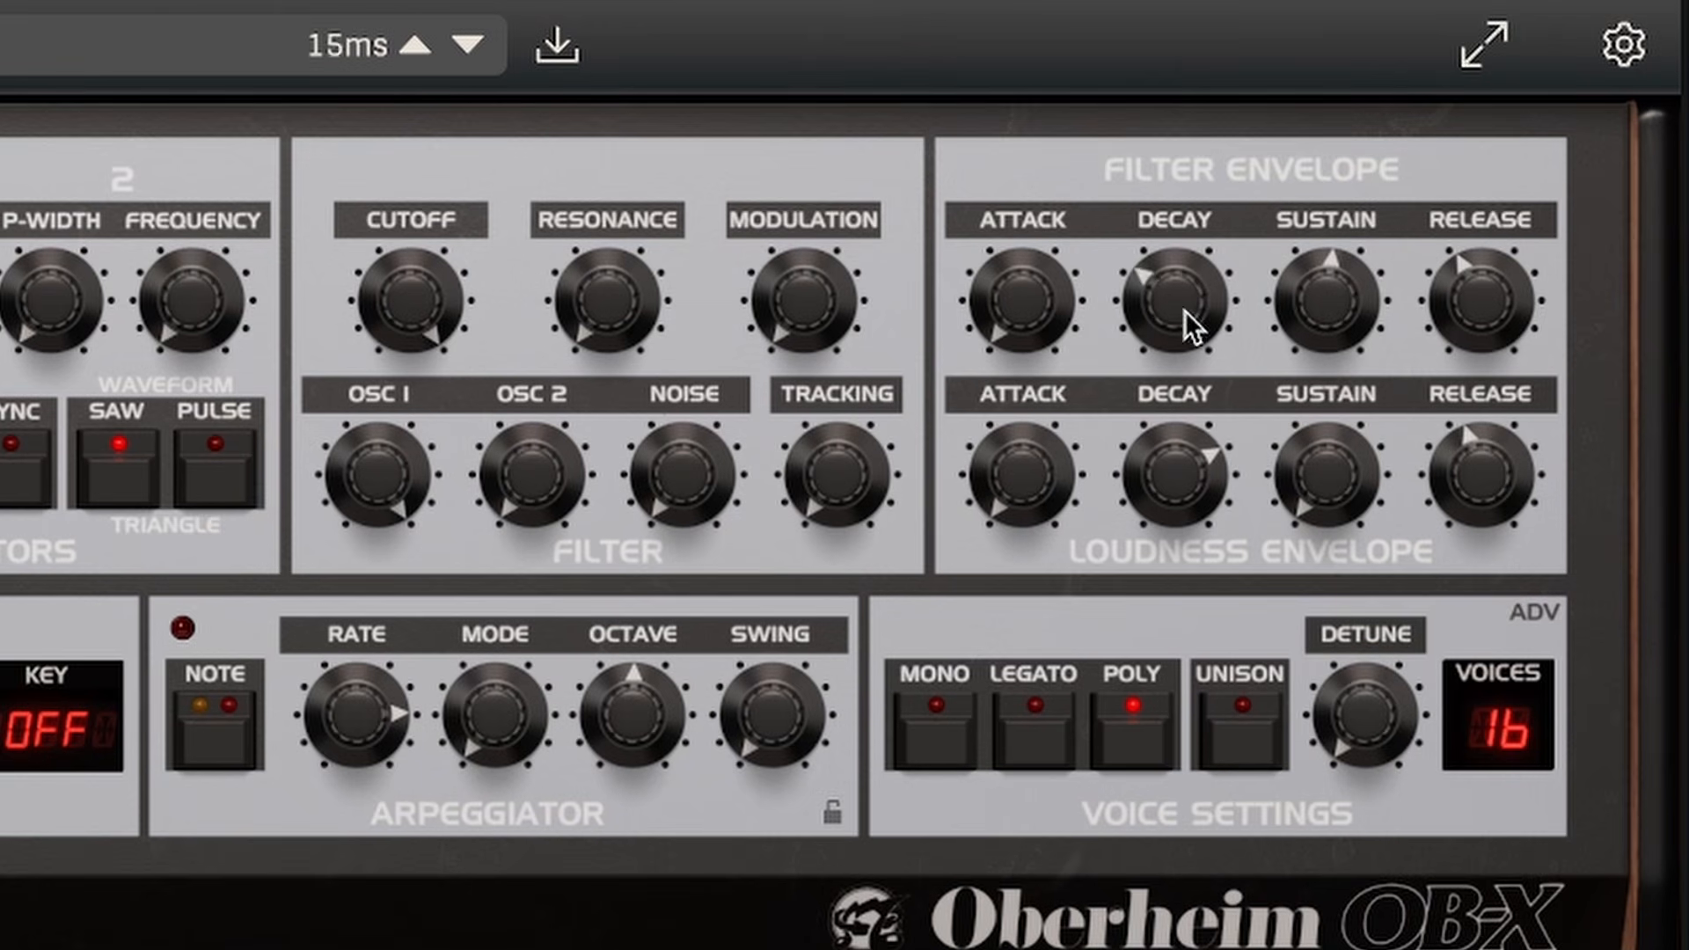
left_click_drag(1184, 310, 1200, 222)
left_click_drag(1327, 295, 1338, 347)
left_click_drag(1200, 313, 1475, 298)
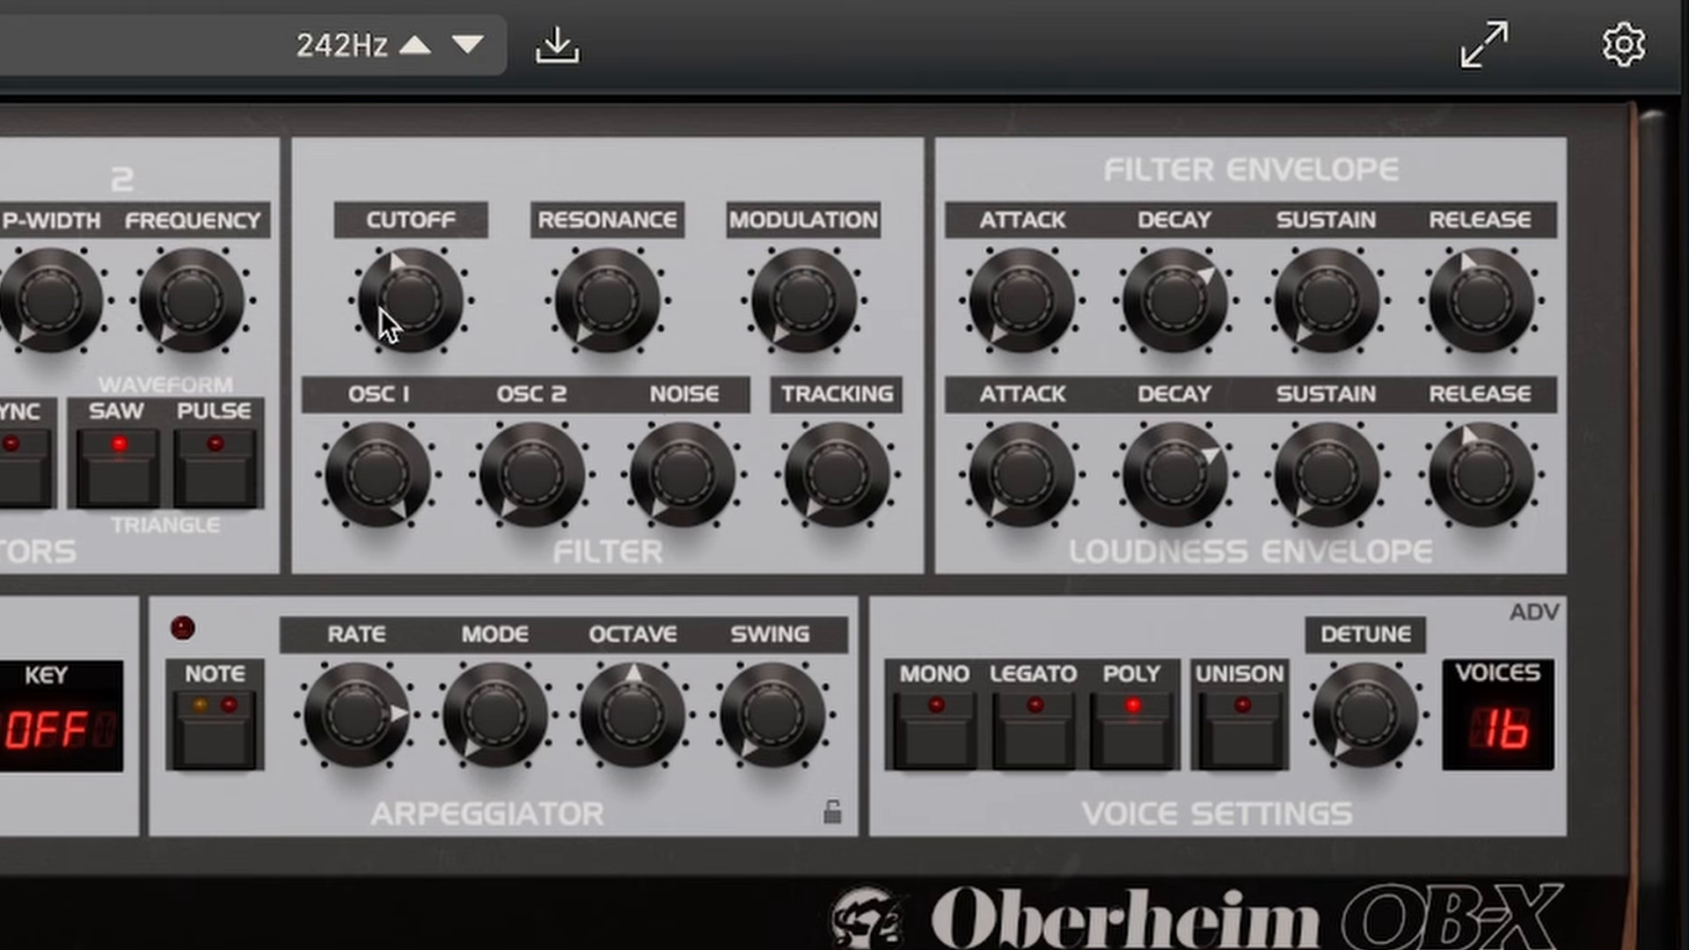
- Lower the filter cutoff, raise its modulation, tracking and resonance, and adjust the Osc 2 filter level
left_click_drag(380, 308, 679, 339)
left_click_drag(815, 302, 837, 187)
left_click_drag(836, 435, 868, 330)
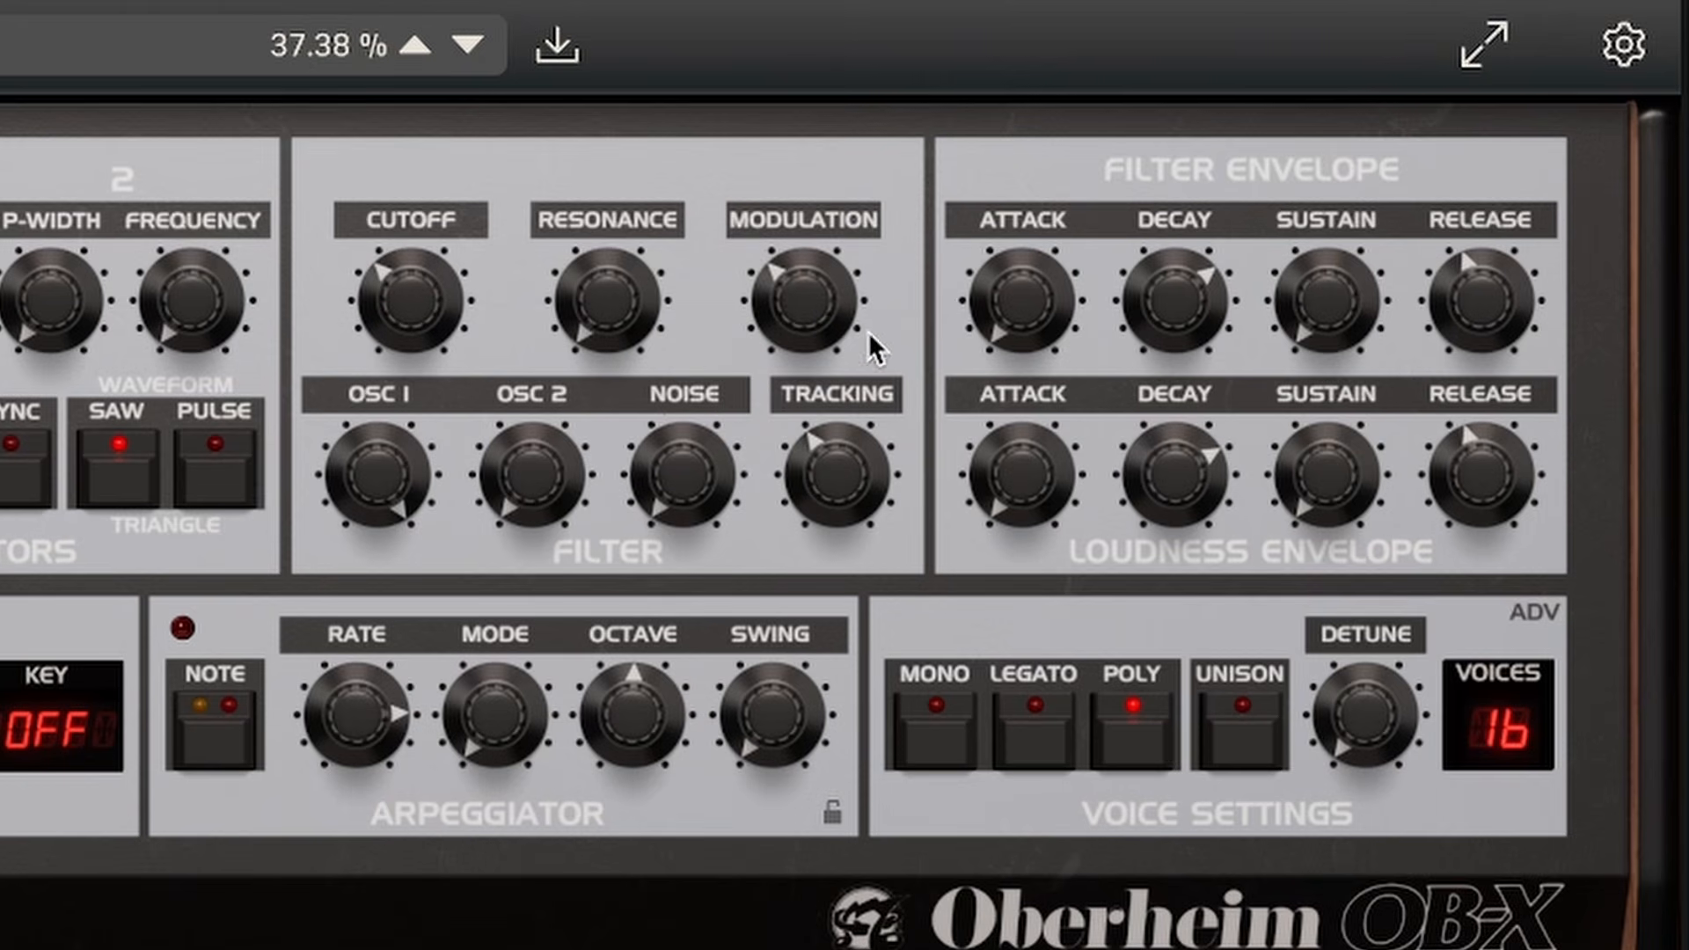
left_click_drag(620, 297, 637, 197)
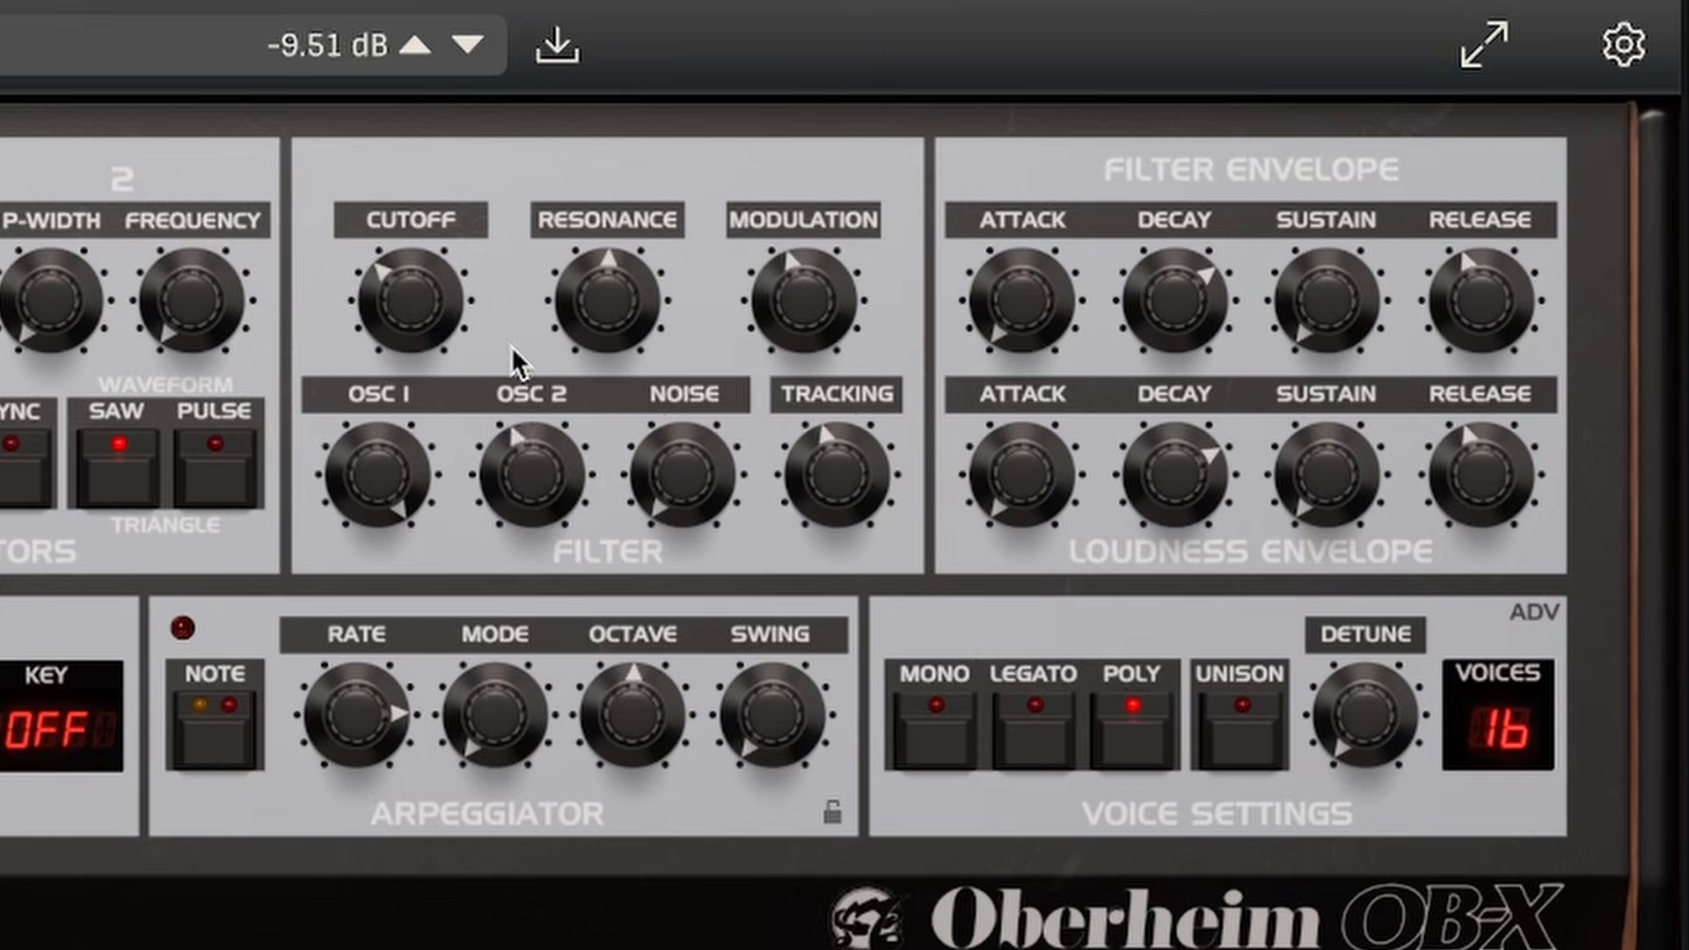
left_click_drag(510, 345, 542, 166)
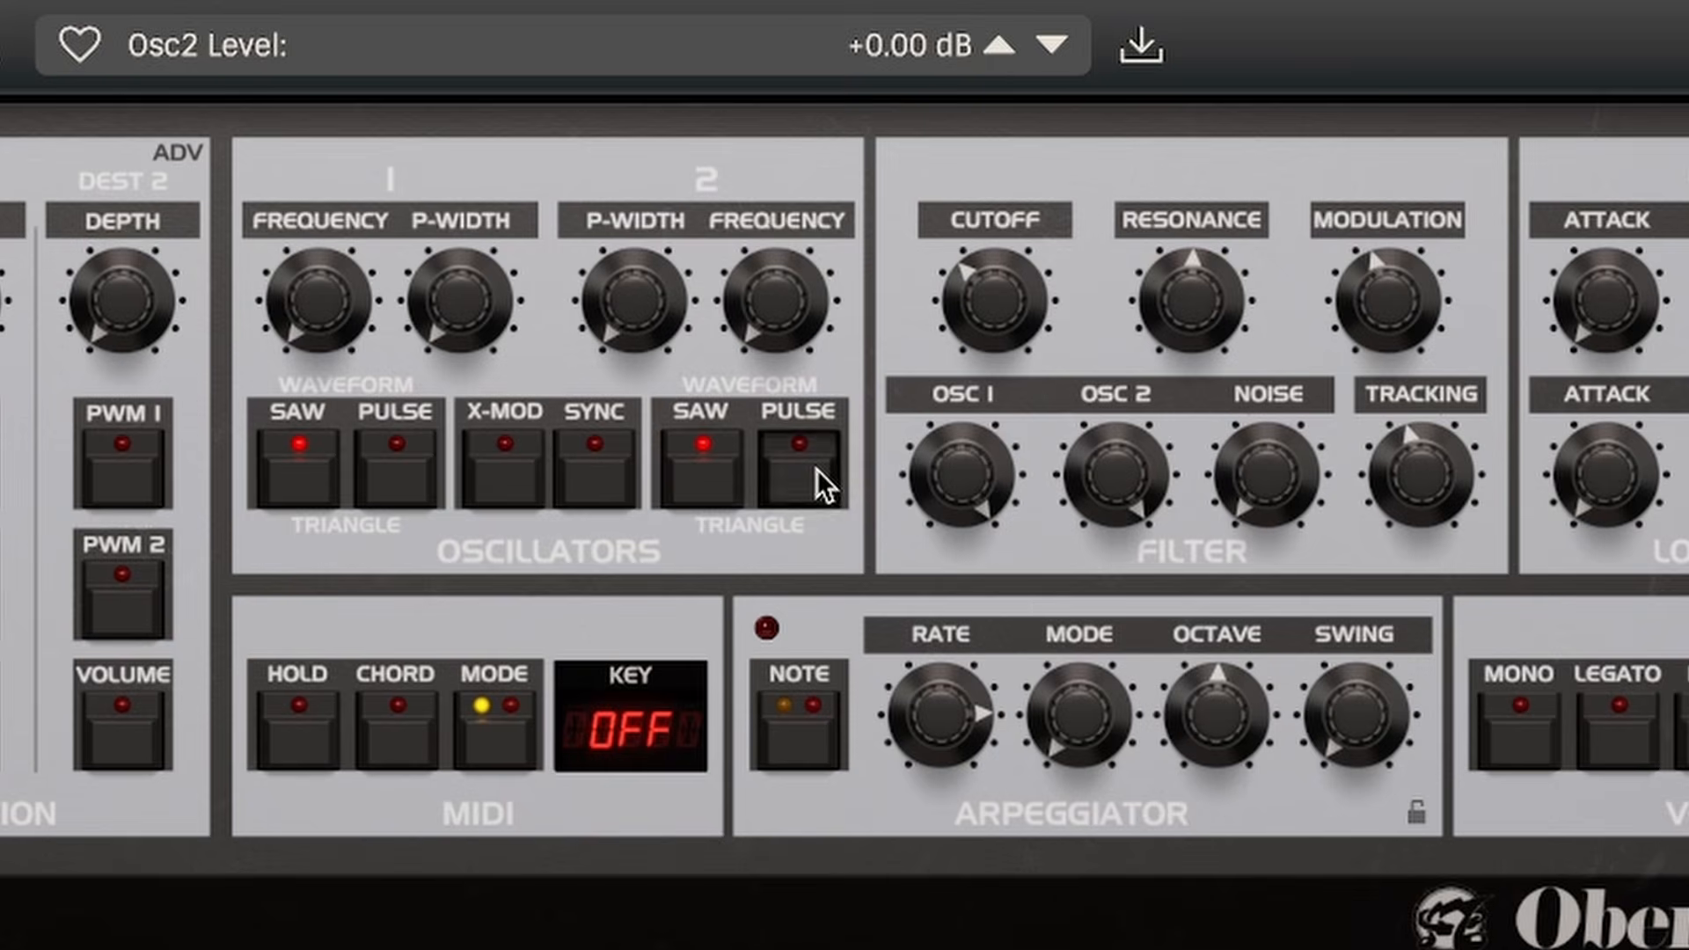
- Switch Oscillator 2 to the pulse waveform and adjust its setting above
left_click(1153, 301)
left_click(1127, 302)
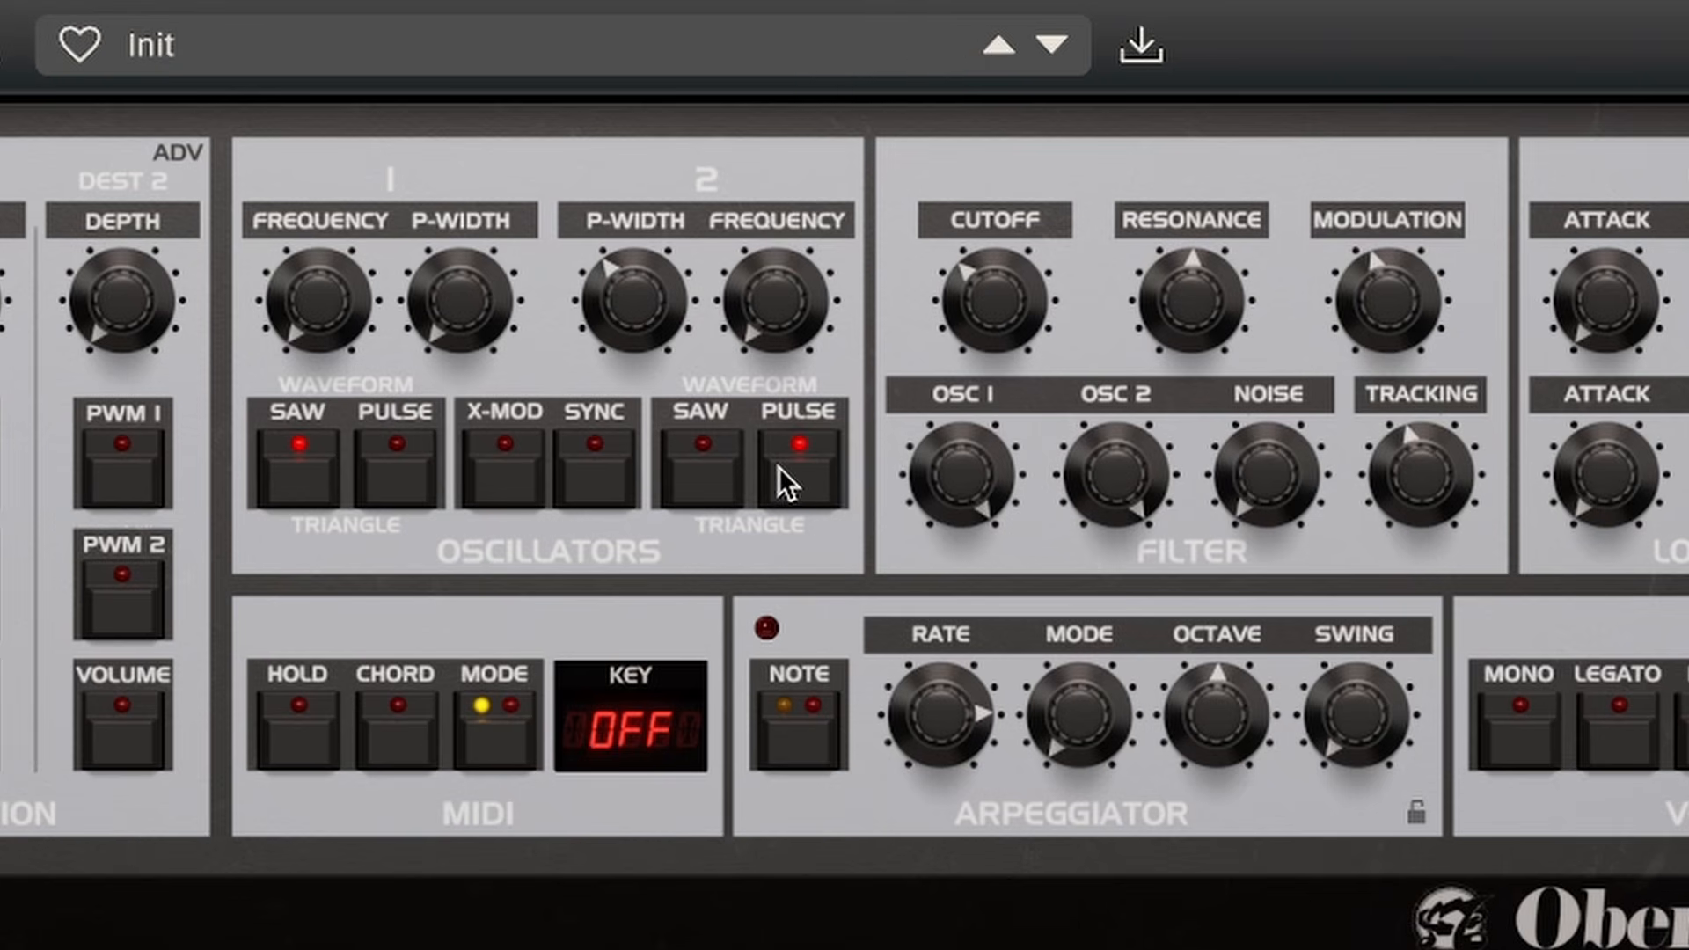
left_click_drag(768, 330, 837, 181)
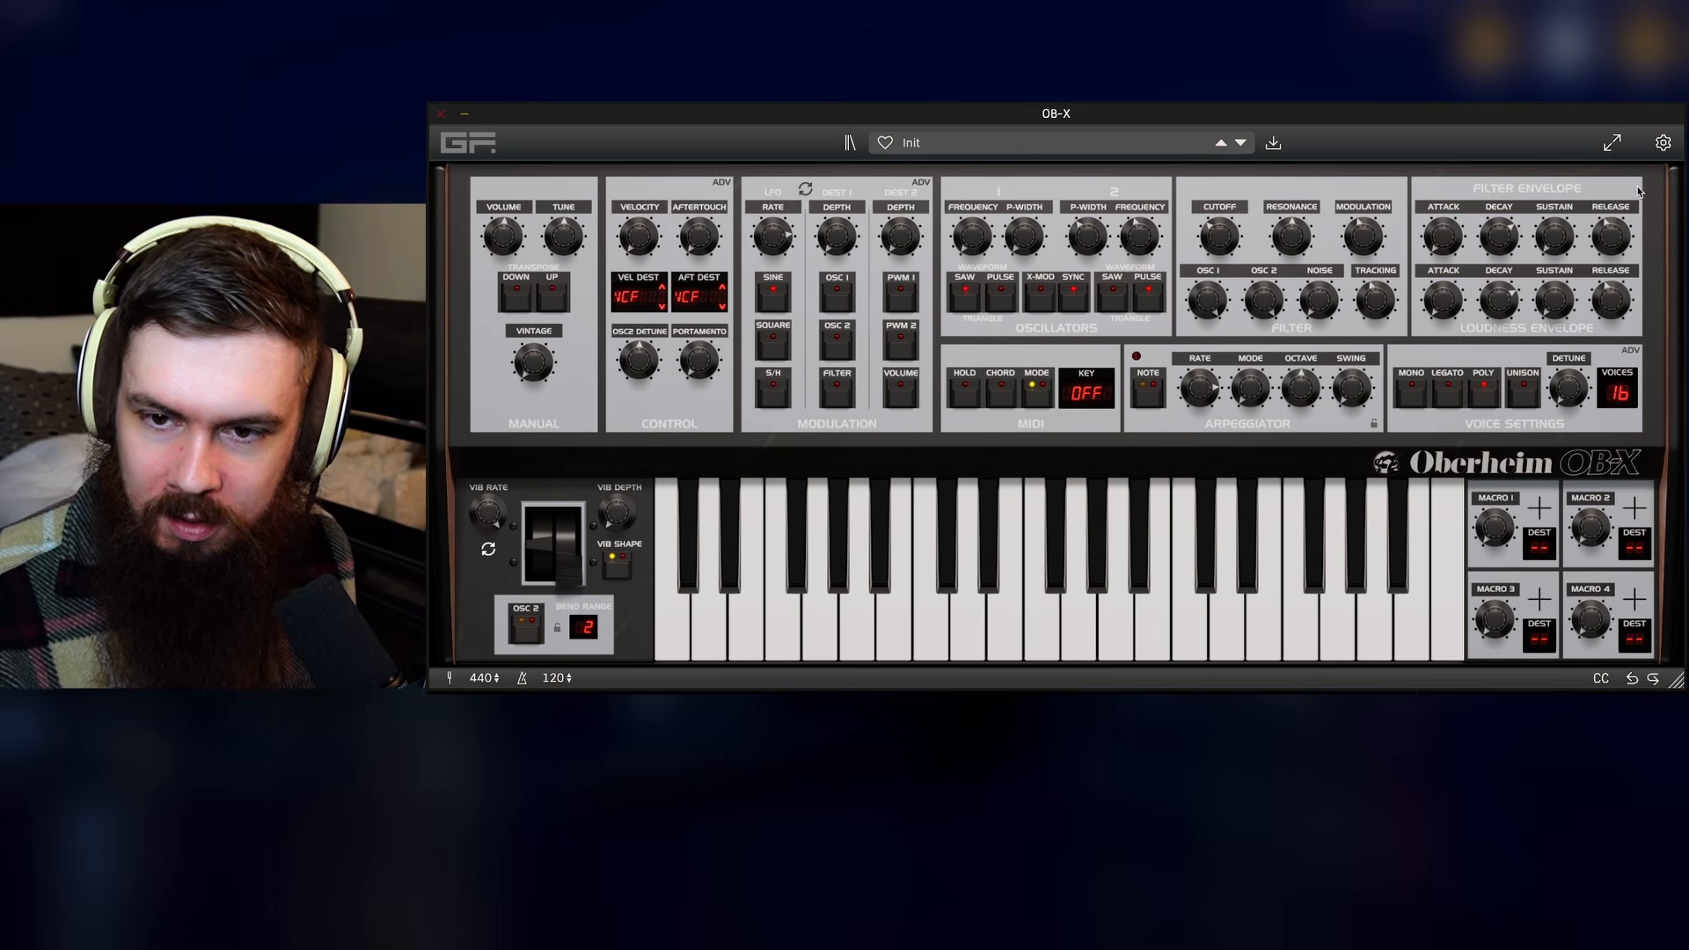
- In the expanded panel, set the XADSR amp amount, decay, sustain start and release, then collapse the panel
left_click(1611, 143)
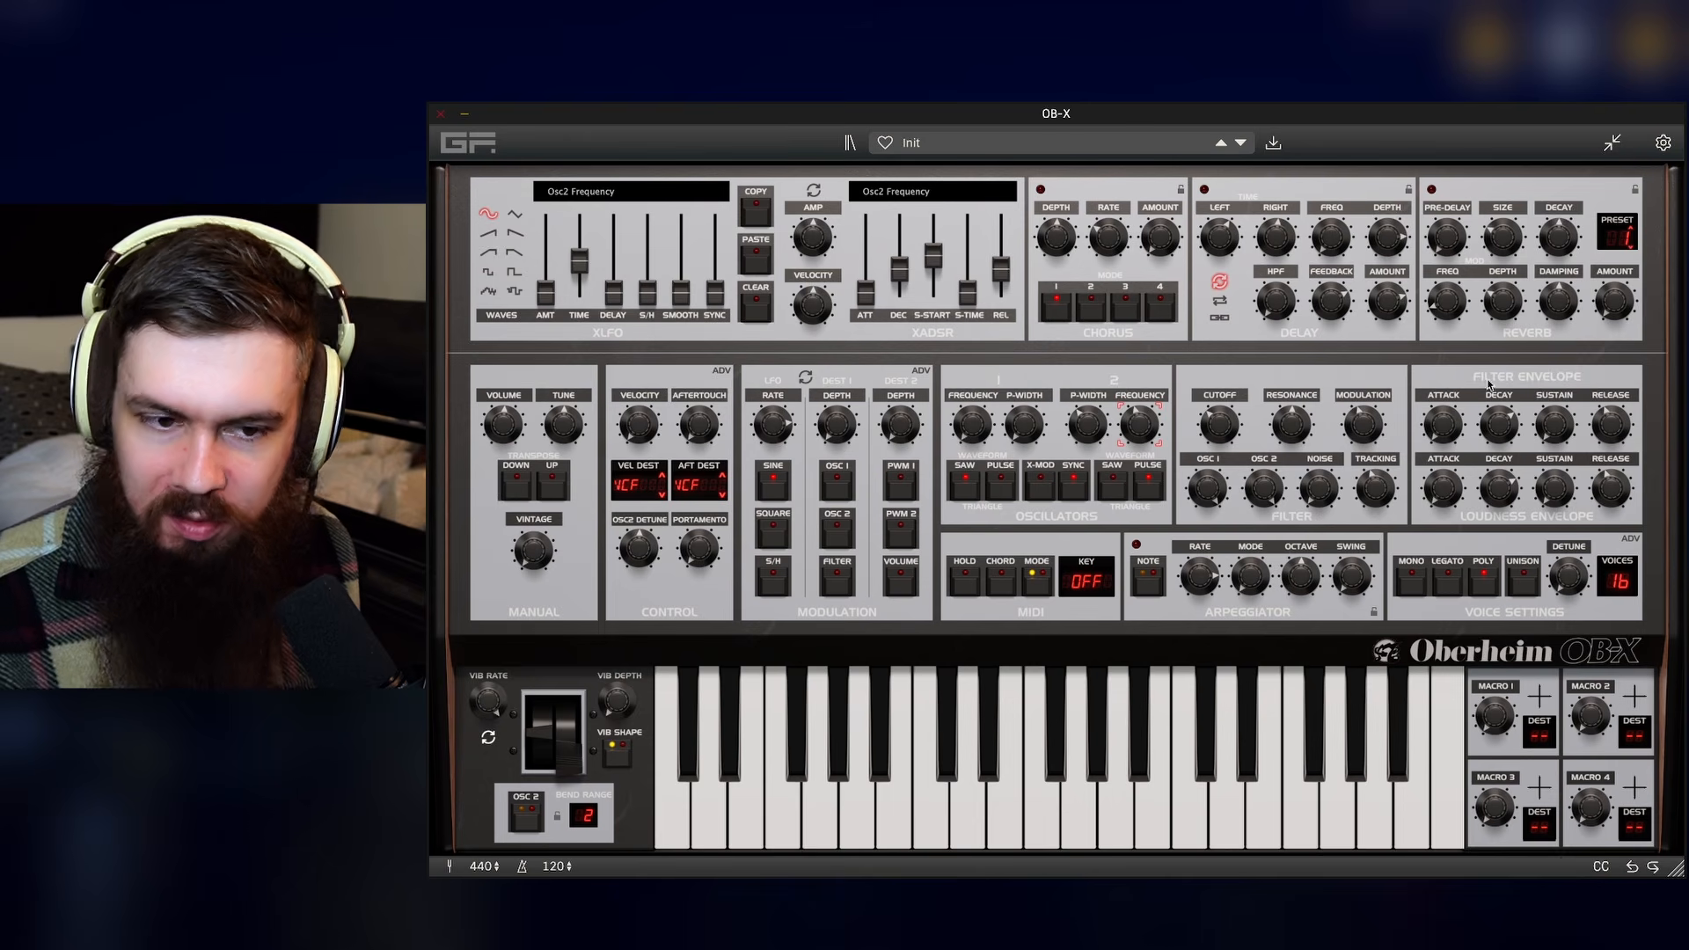
left_click_drag(816, 242, 810, 225)
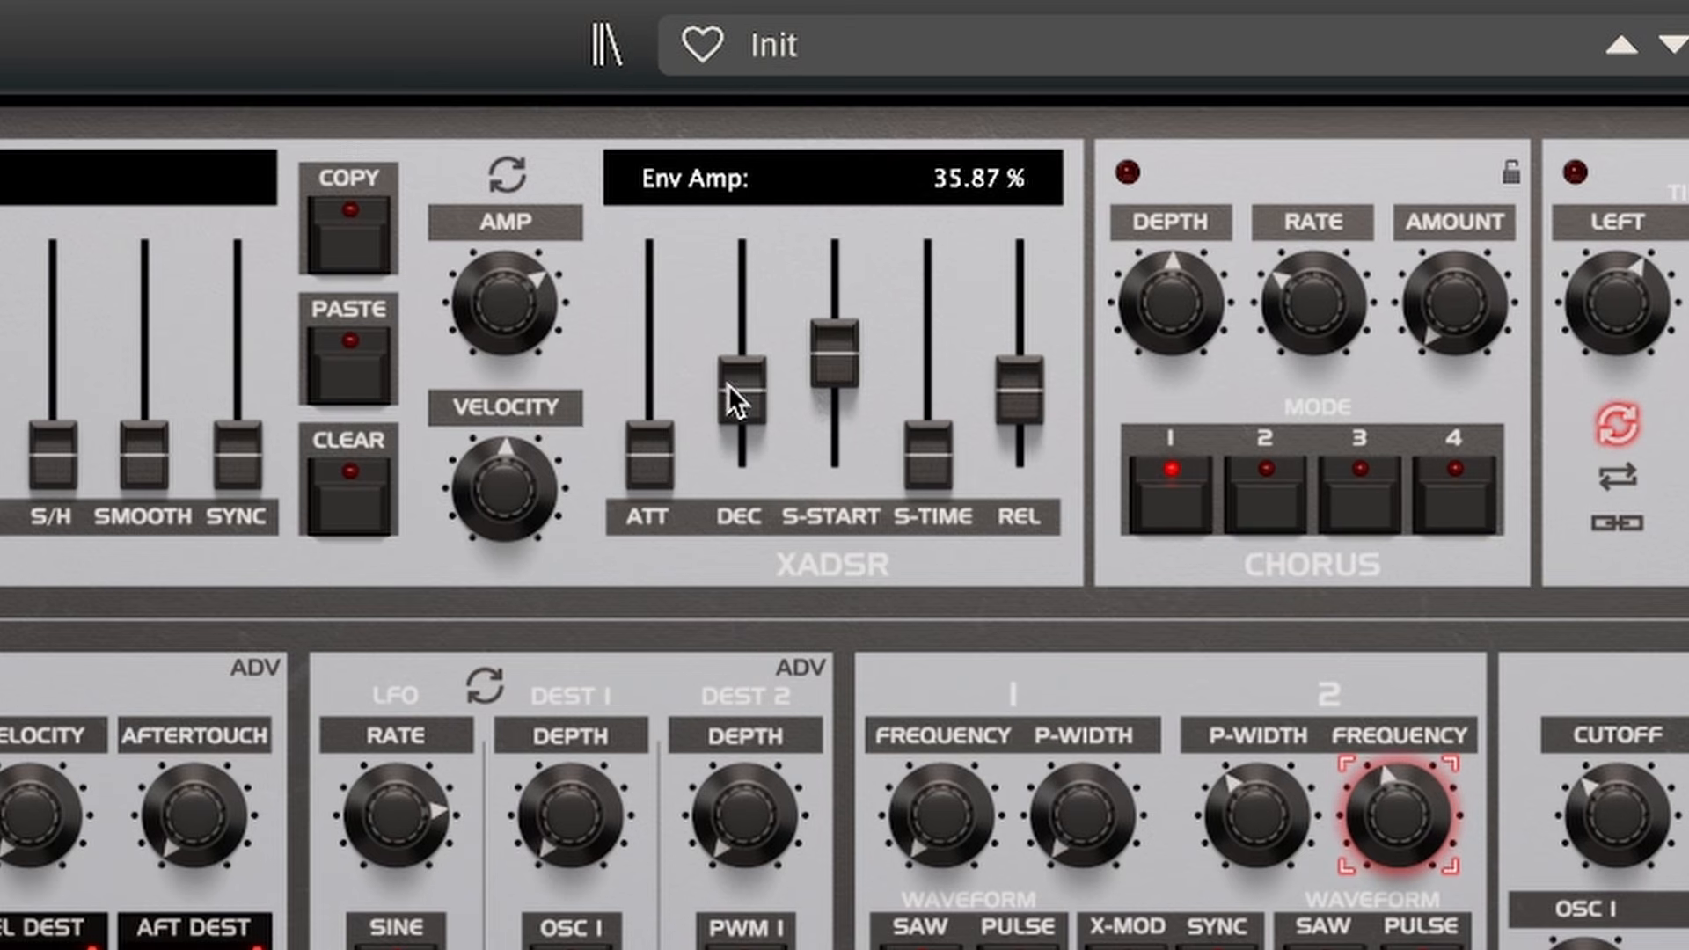
left_click_drag(742, 396, 757, 262)
left_click_drag(829, 350, 827, 407)
left_click_drag(1044, 394, 1026, 371)
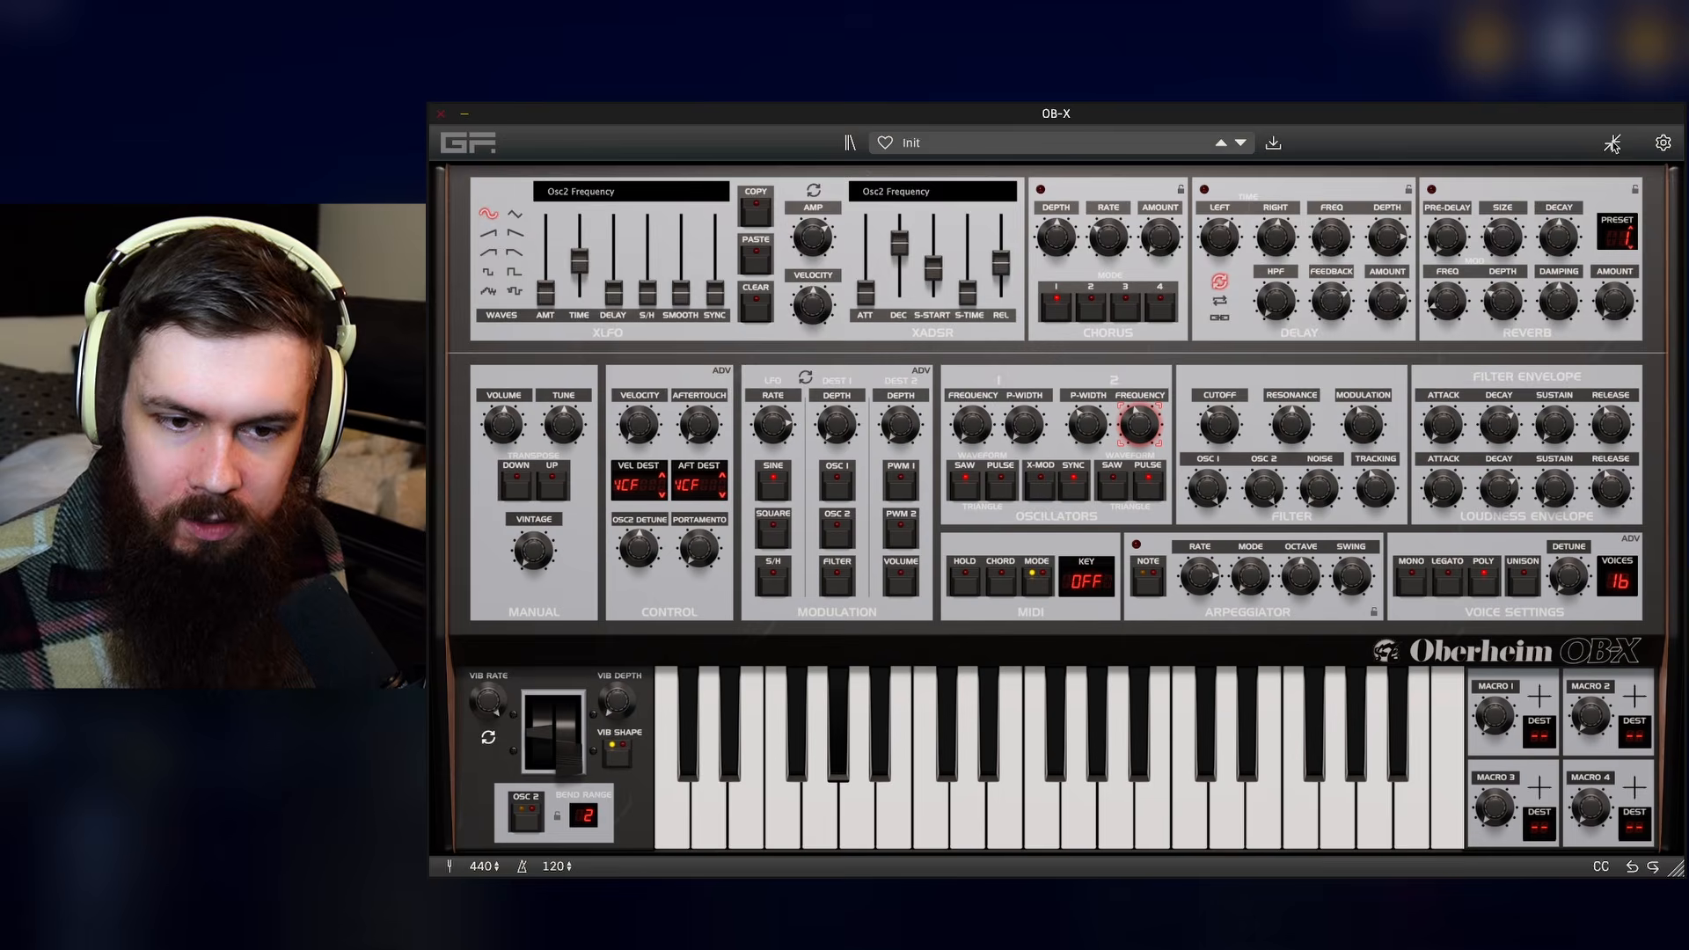
left_click(1612, 143)
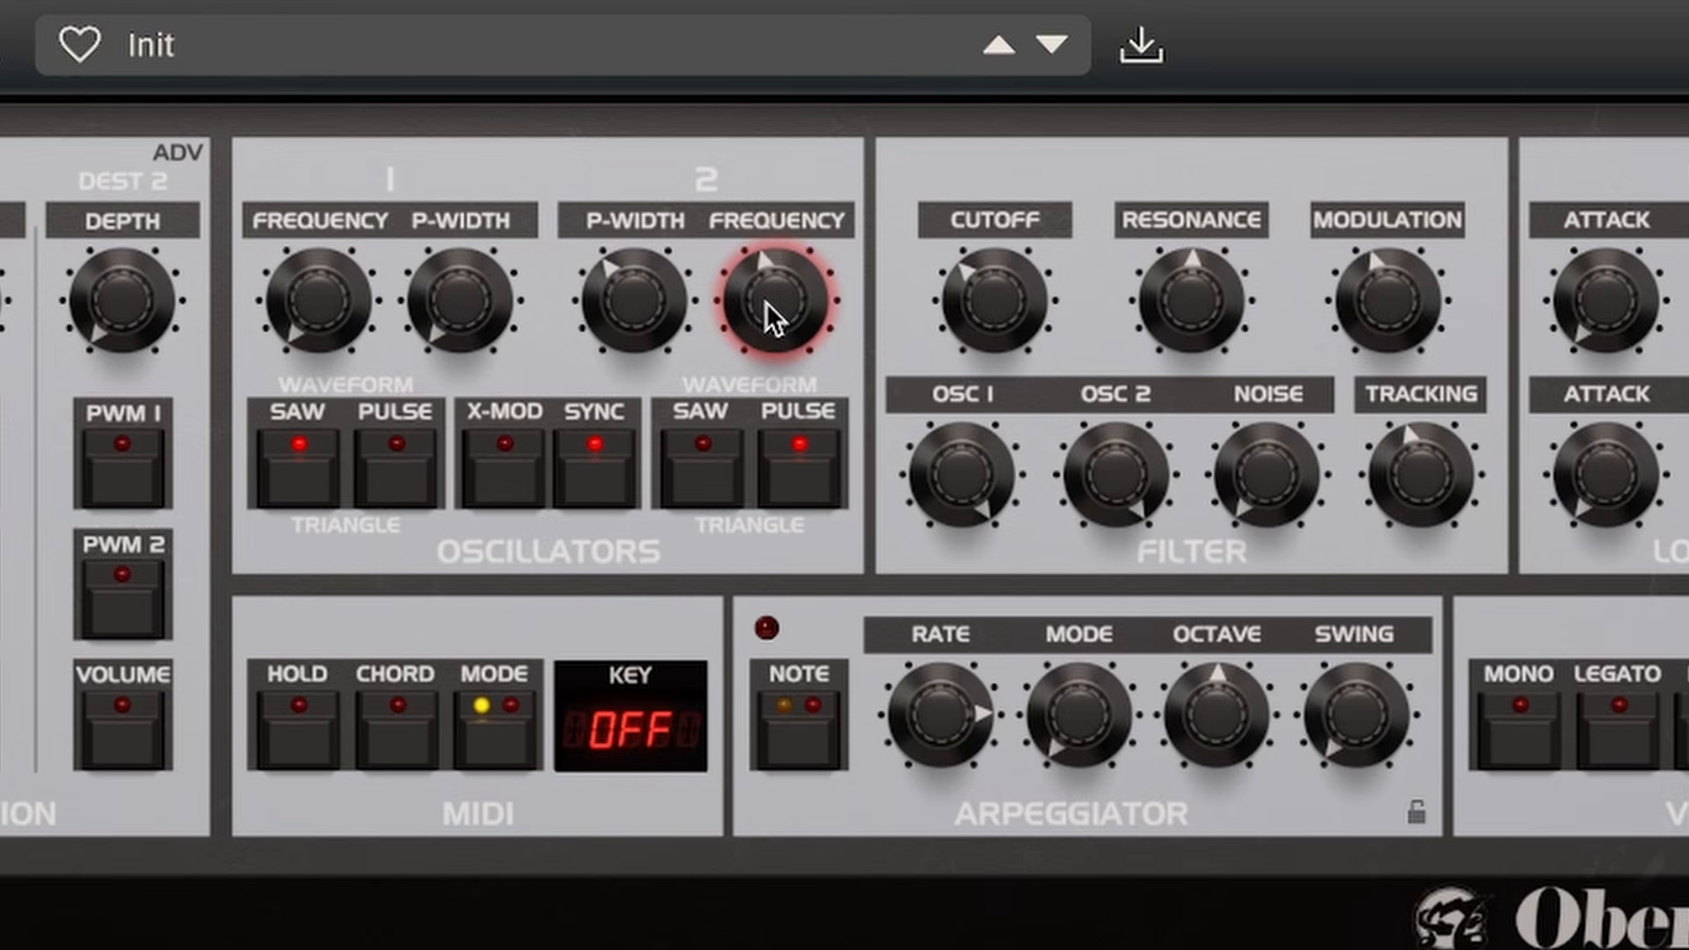
- Raise Oscillator 2's frequency in semitones and adjust the oscillators' waveforms and pulse width
left_click_drag(1135, 236, 1136, 236)
left_click_drag(765, 299, 757, 377)
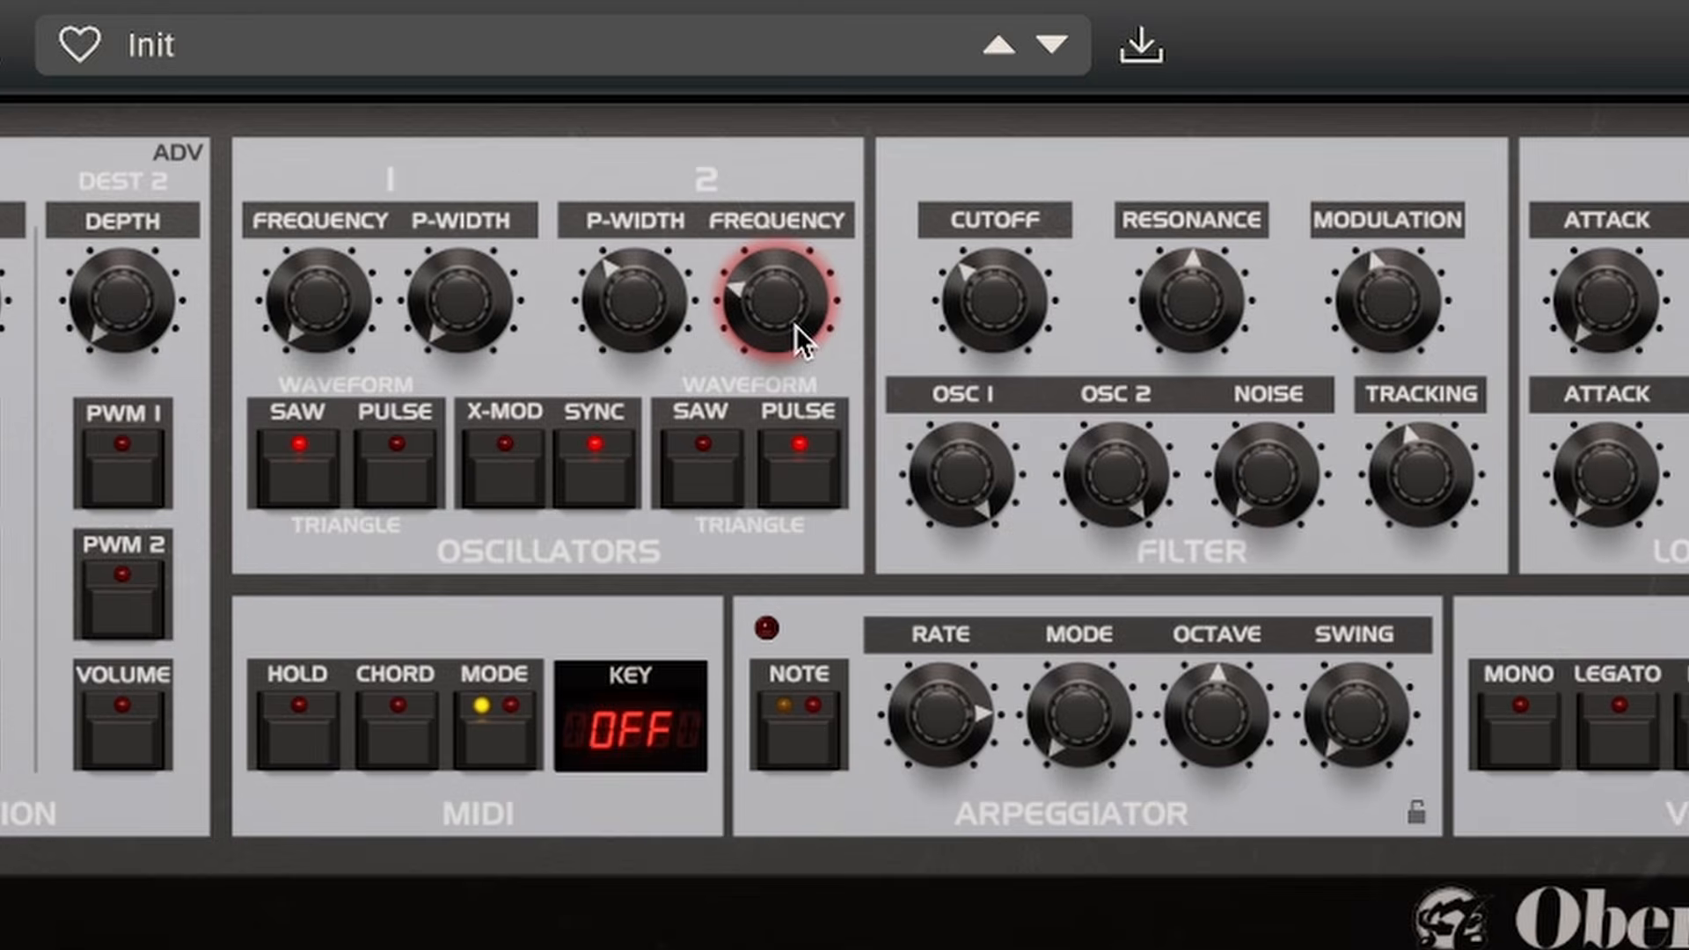
mouse_move(789, 319)
left_mouse_down()
mouse_move(794, 357)
mouse_move(793, 325)
left_mouse_up()
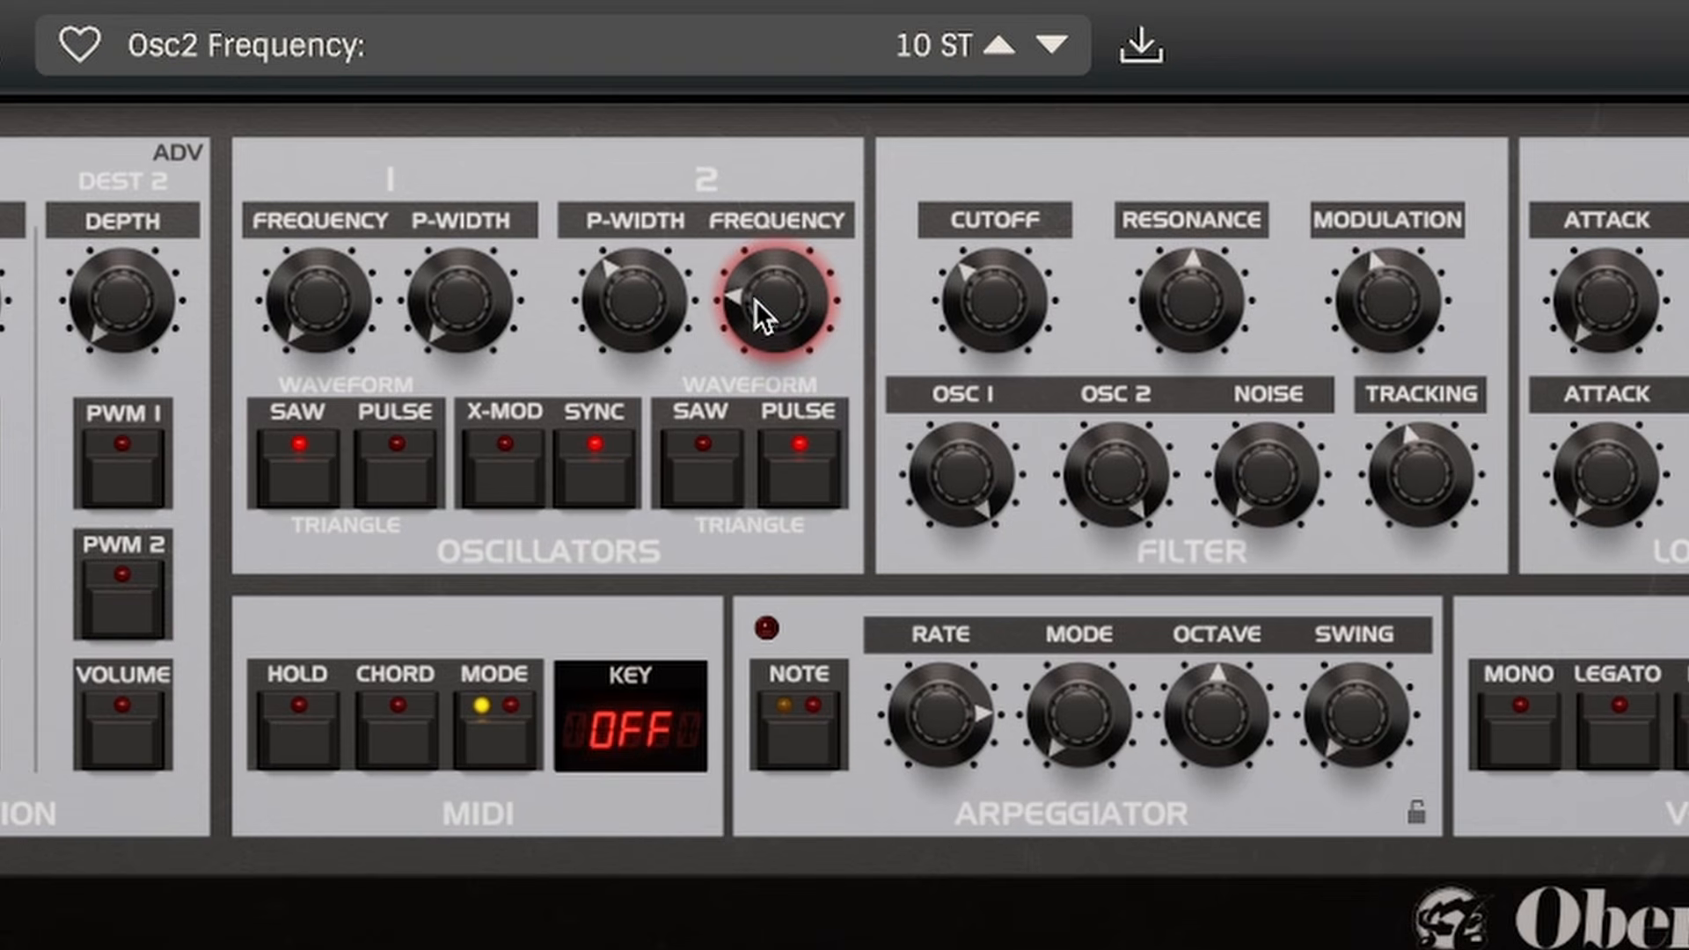
left_click_drag(774, 267, 806, 158)
left_click_drag(762, 302, 788, 156)
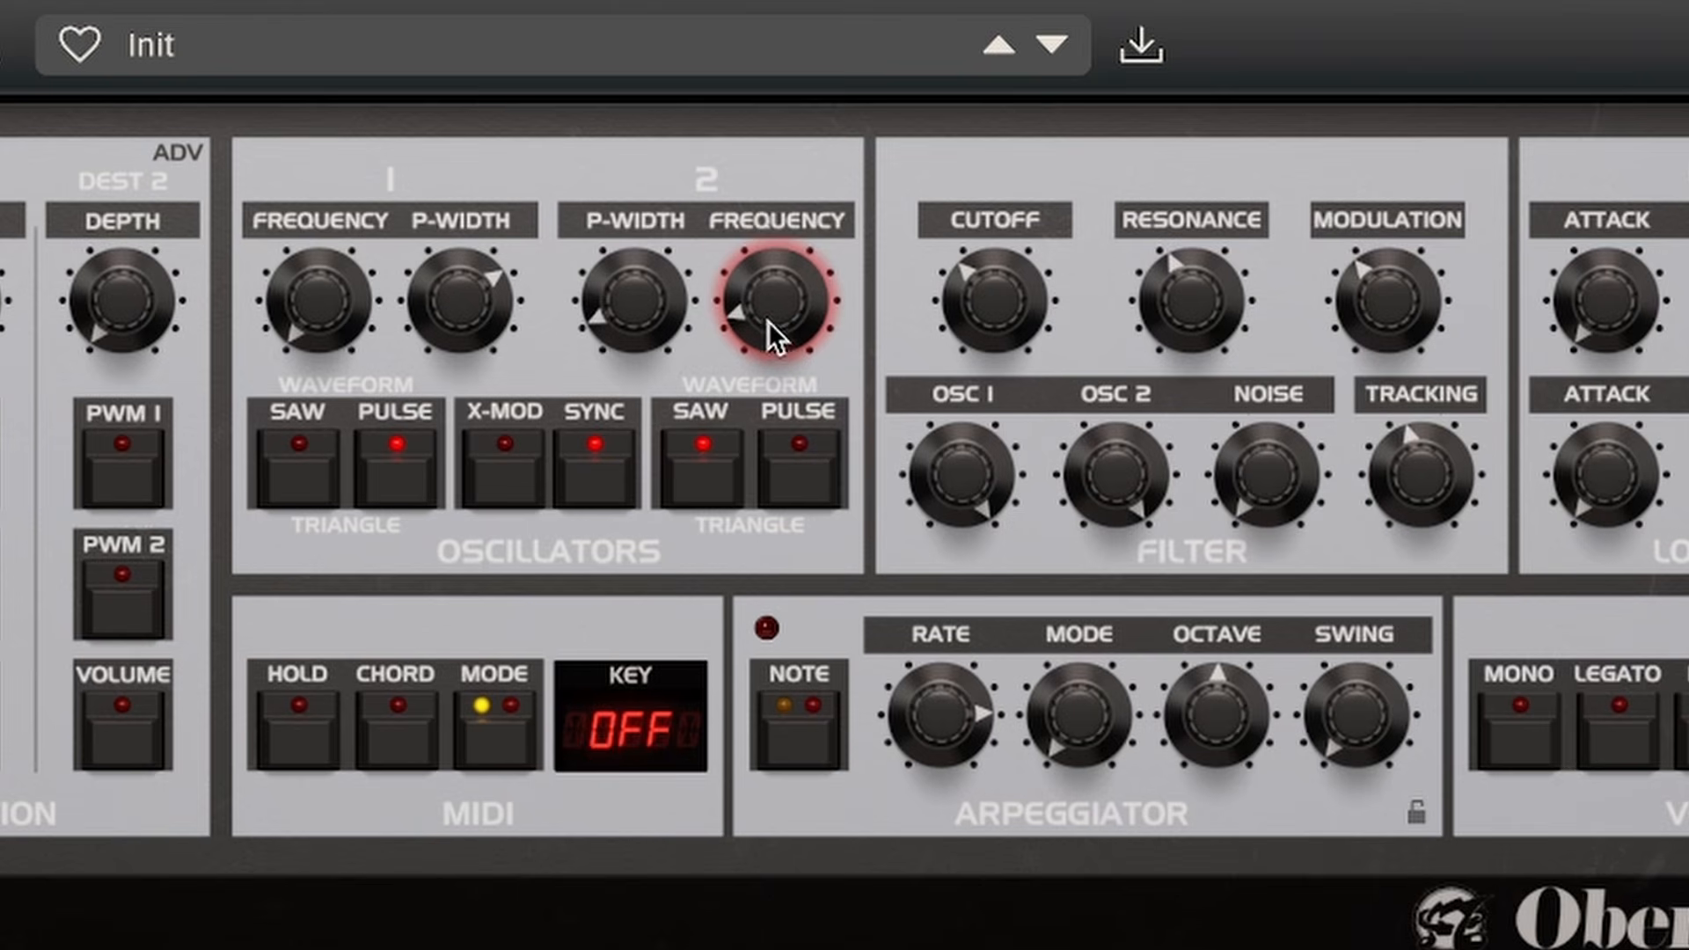
left_click_drag(604, 324, 626, 232)
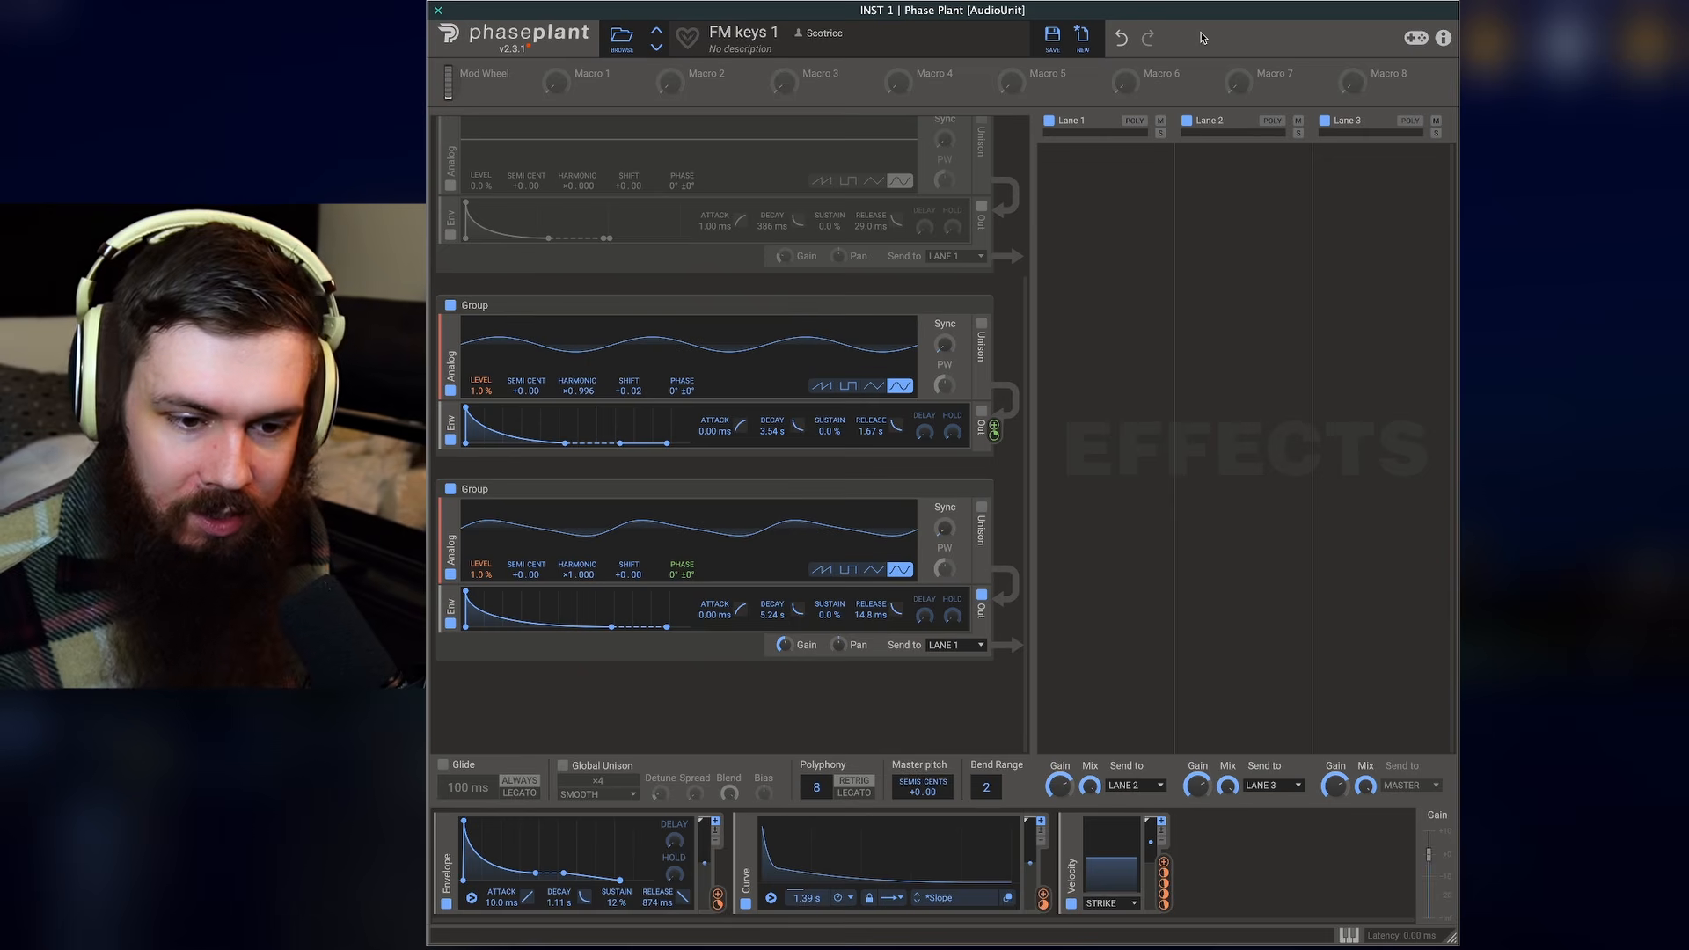
- Reset the middle sine oscillator's harmonic to 1.000 and nudge it slightly to detune it
scroll(1026, 289, "up", 4)
scroll(1030, 364, "down", 4)
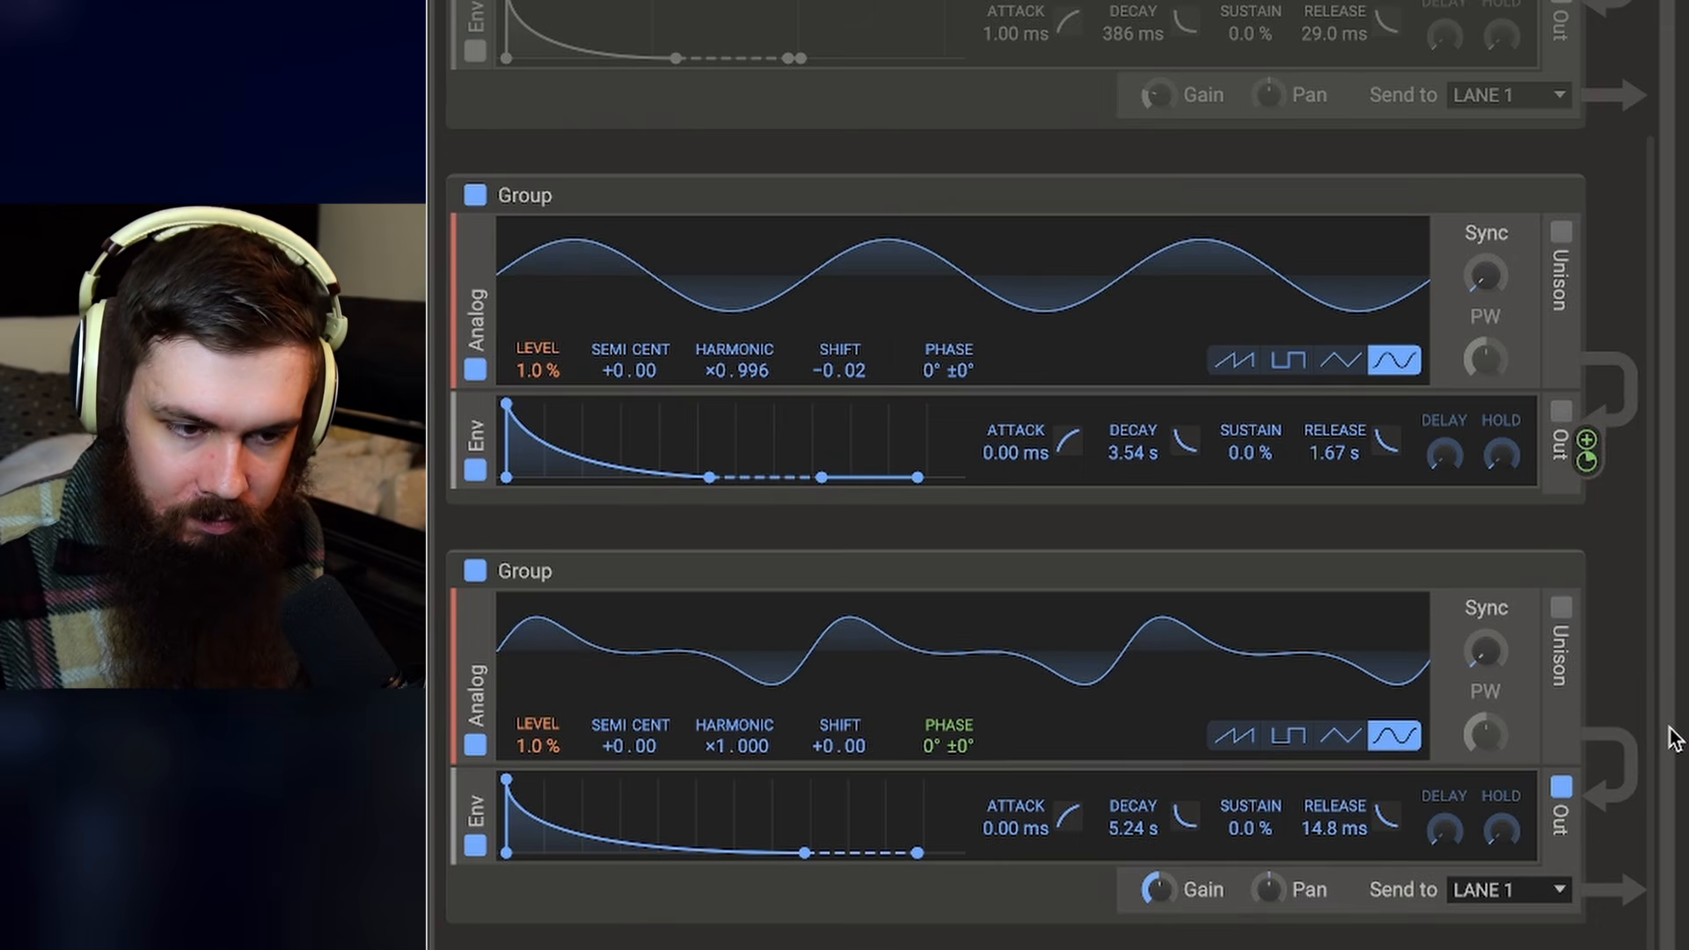
double_click(767, 380)
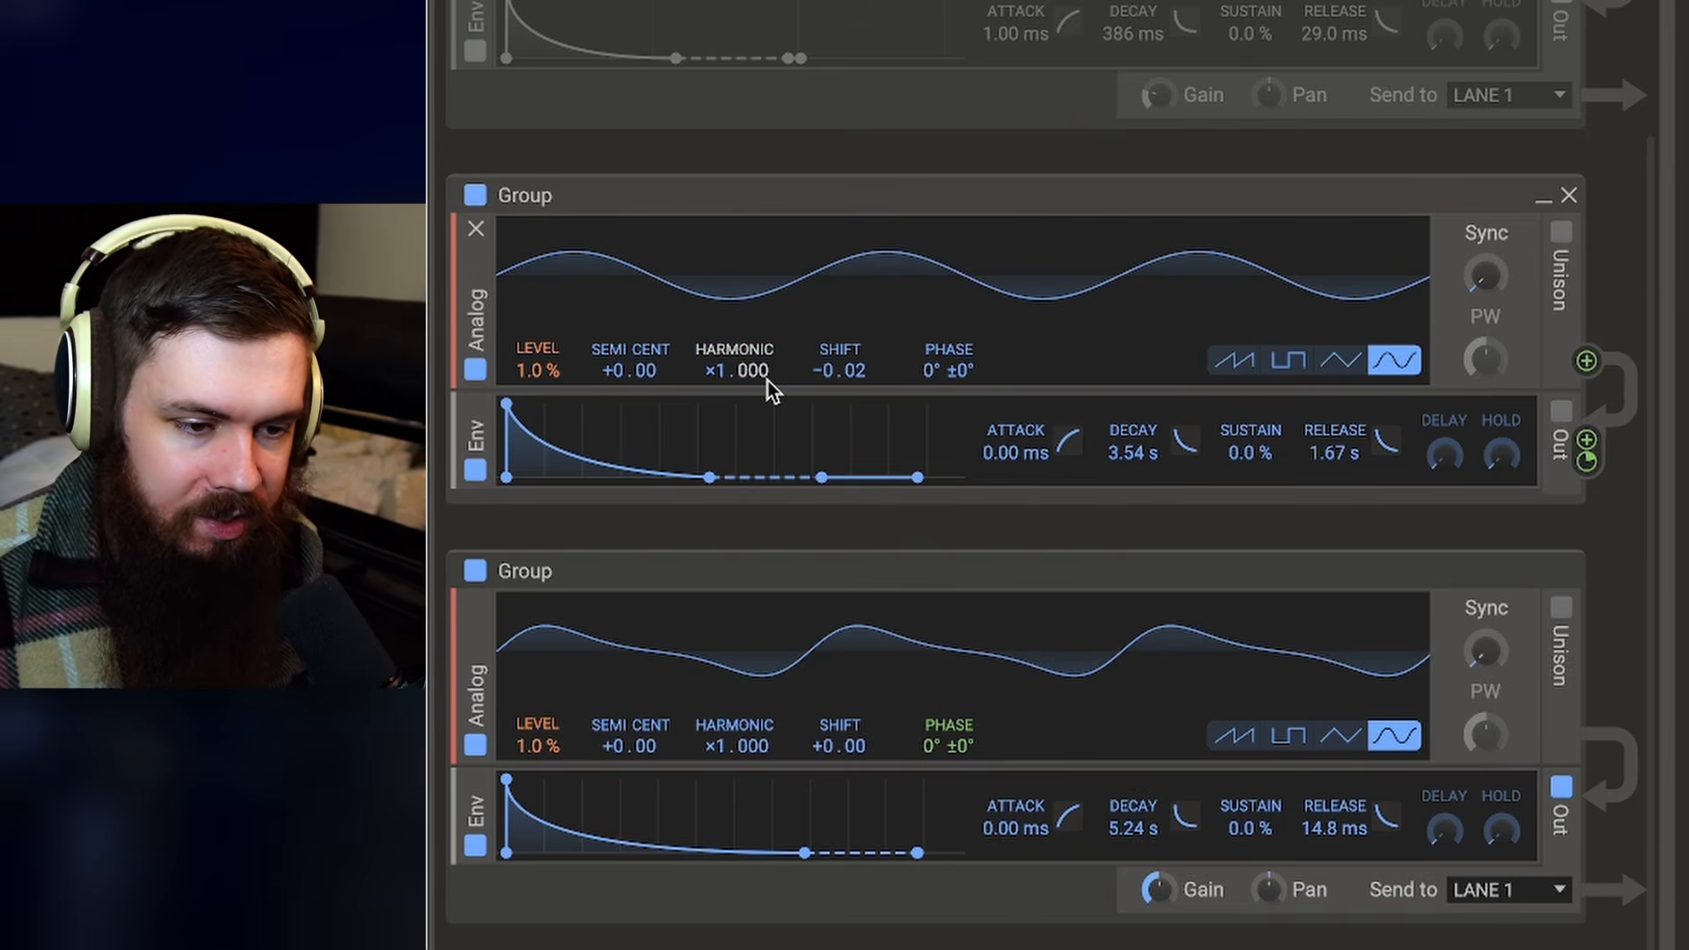
left_click_drag(767, 379, 767, 384)
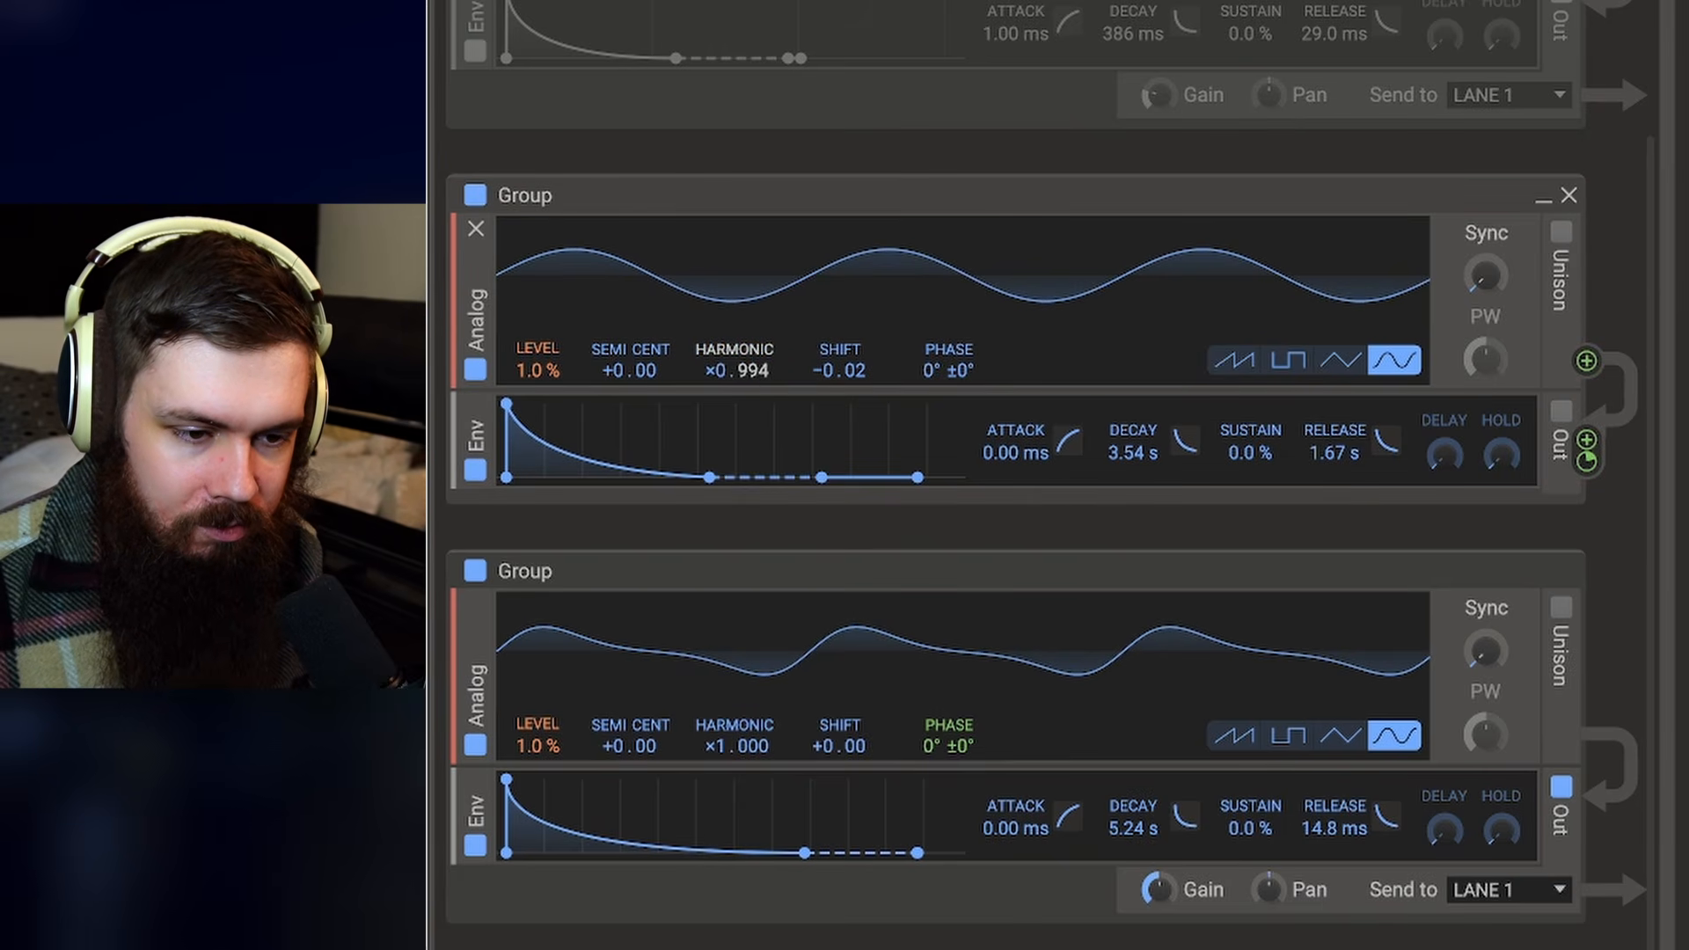
left_click_drag(767, 380, 767, 377)
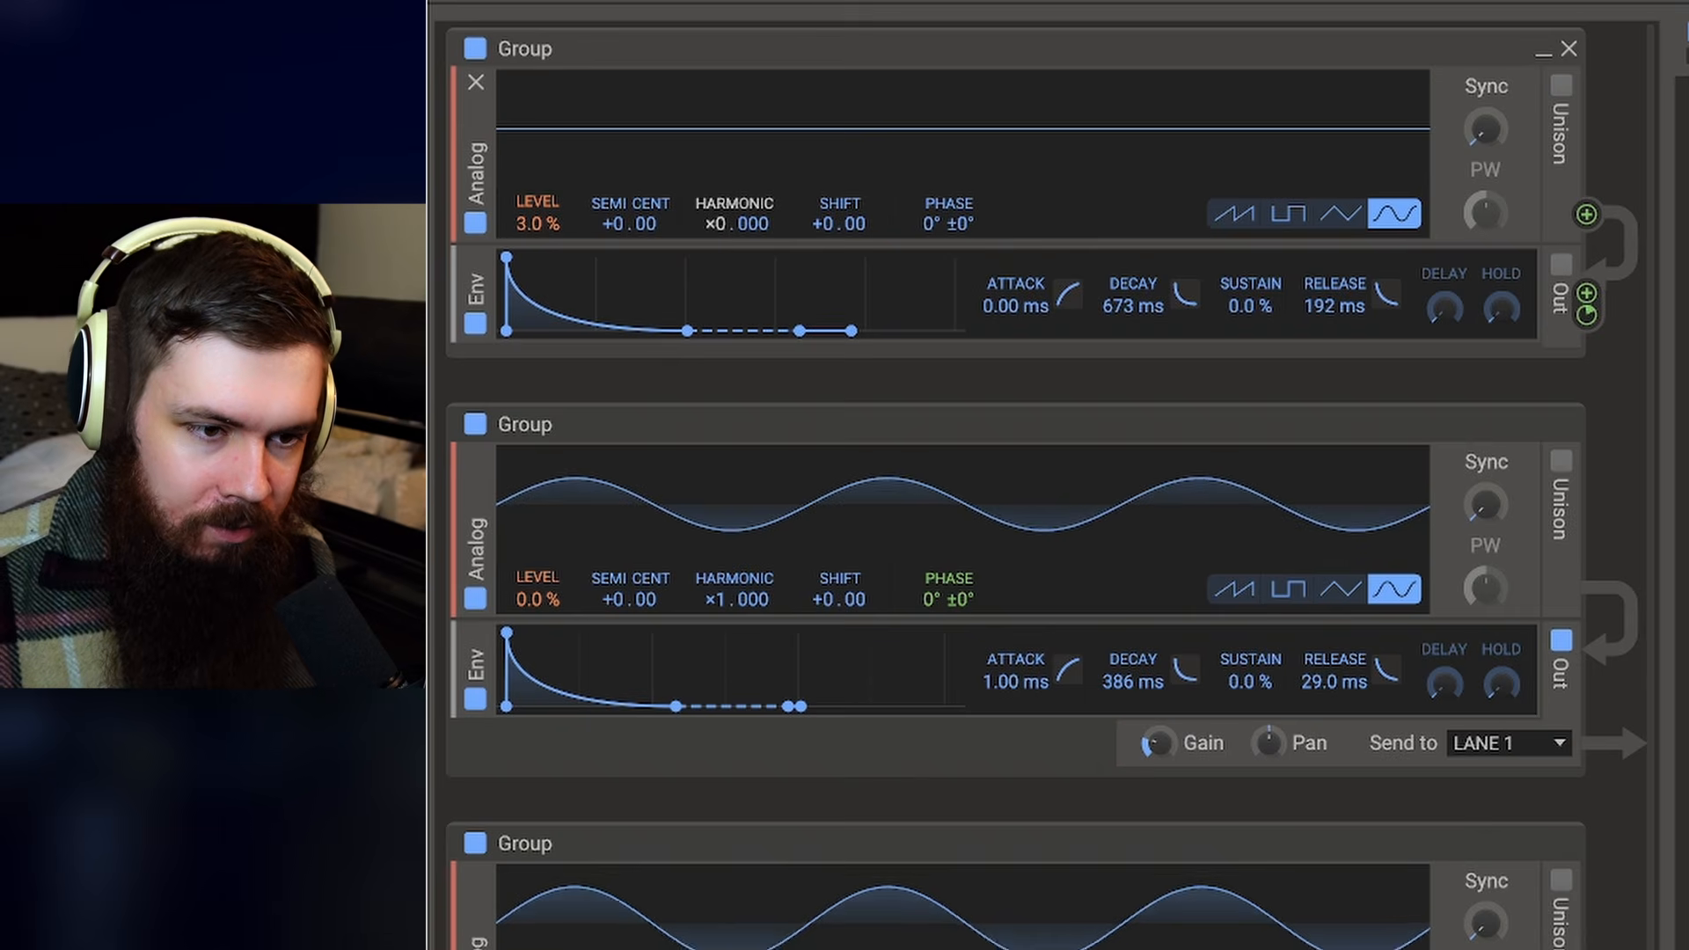
- Raise the top sine oscillator's harmonic to 16
left_click_drag(707, 227, 706, 211)
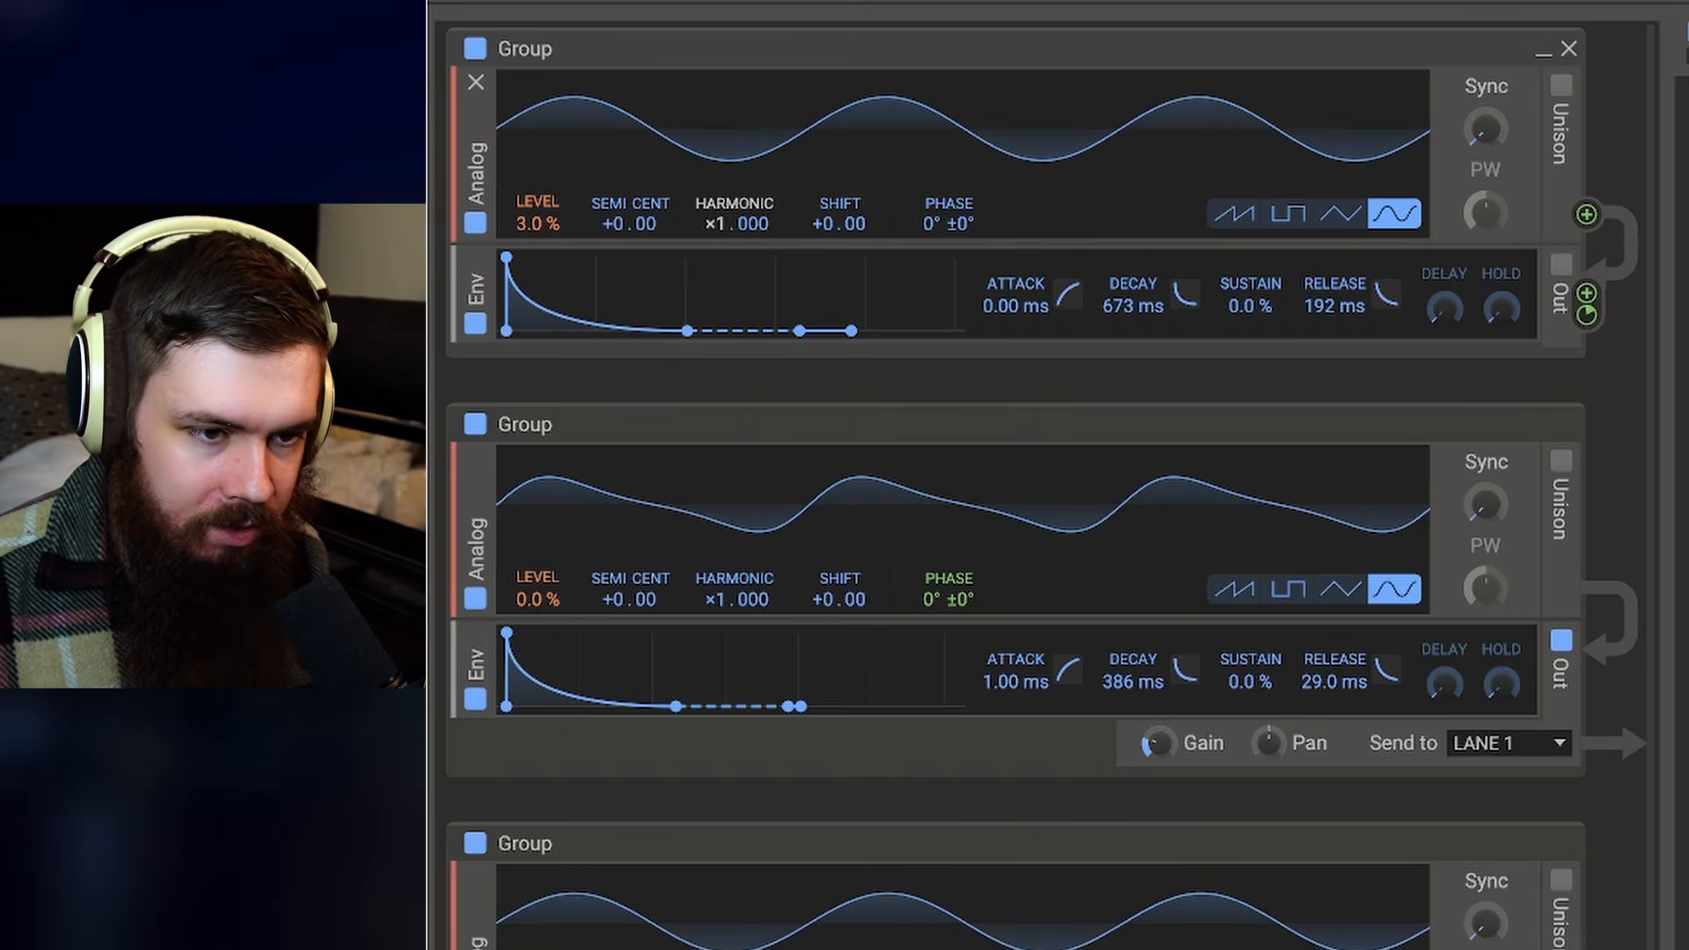
left_click_drag(706, 223, 706, 211)
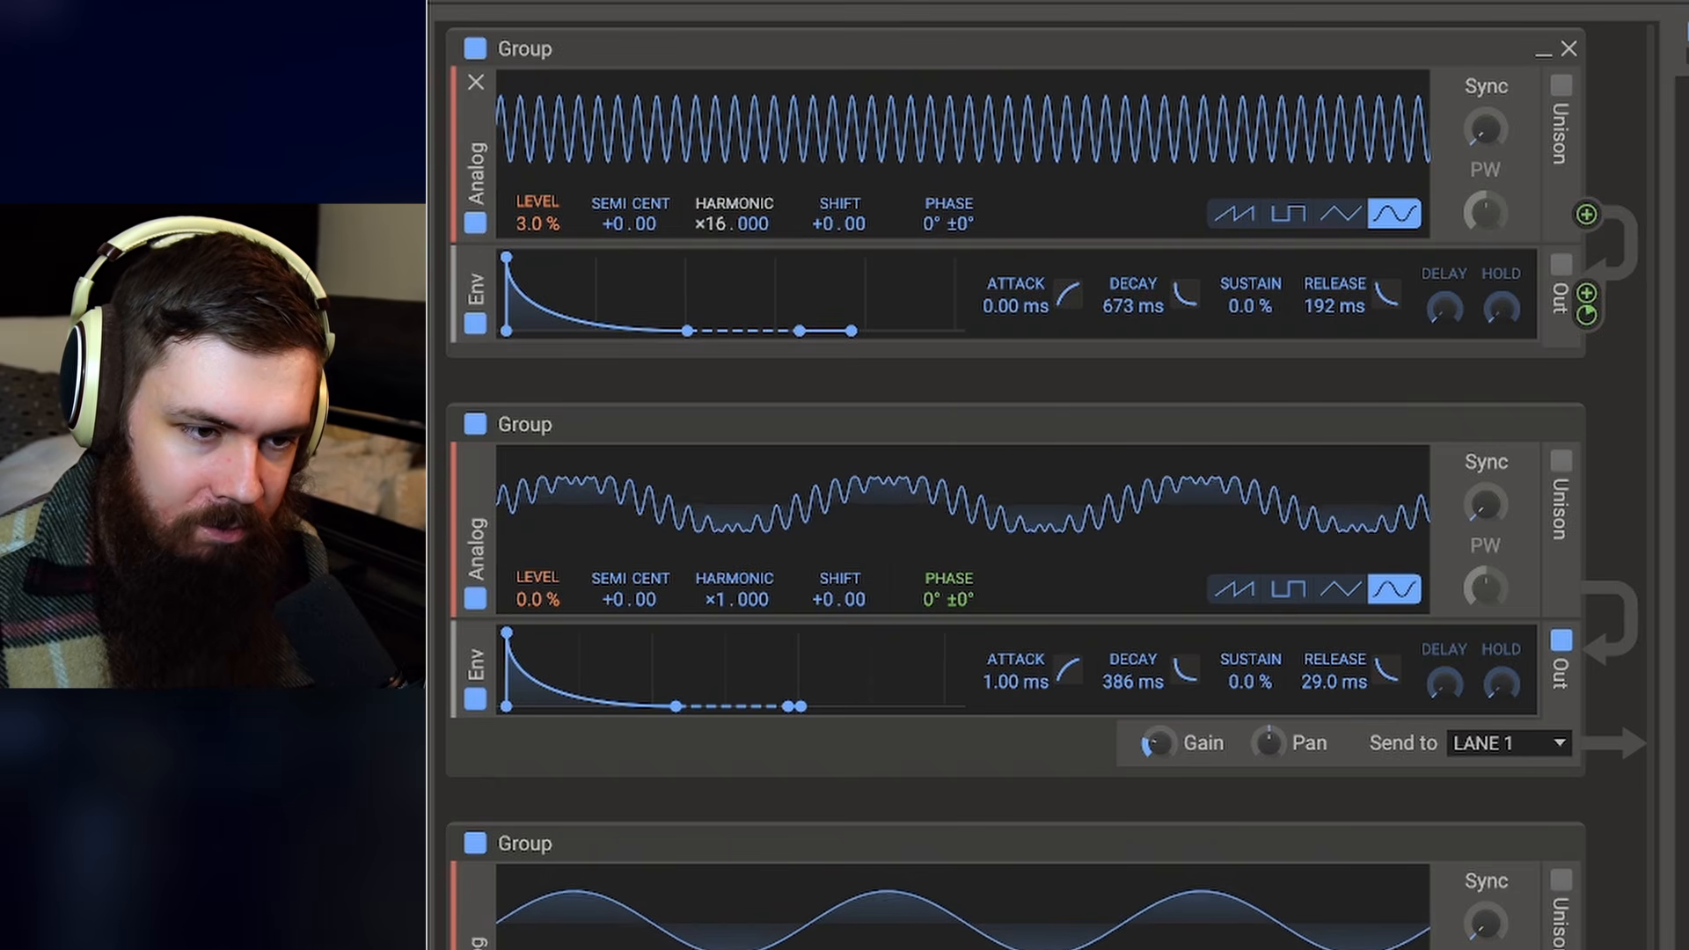
scroll(720, 231, "up", 10)
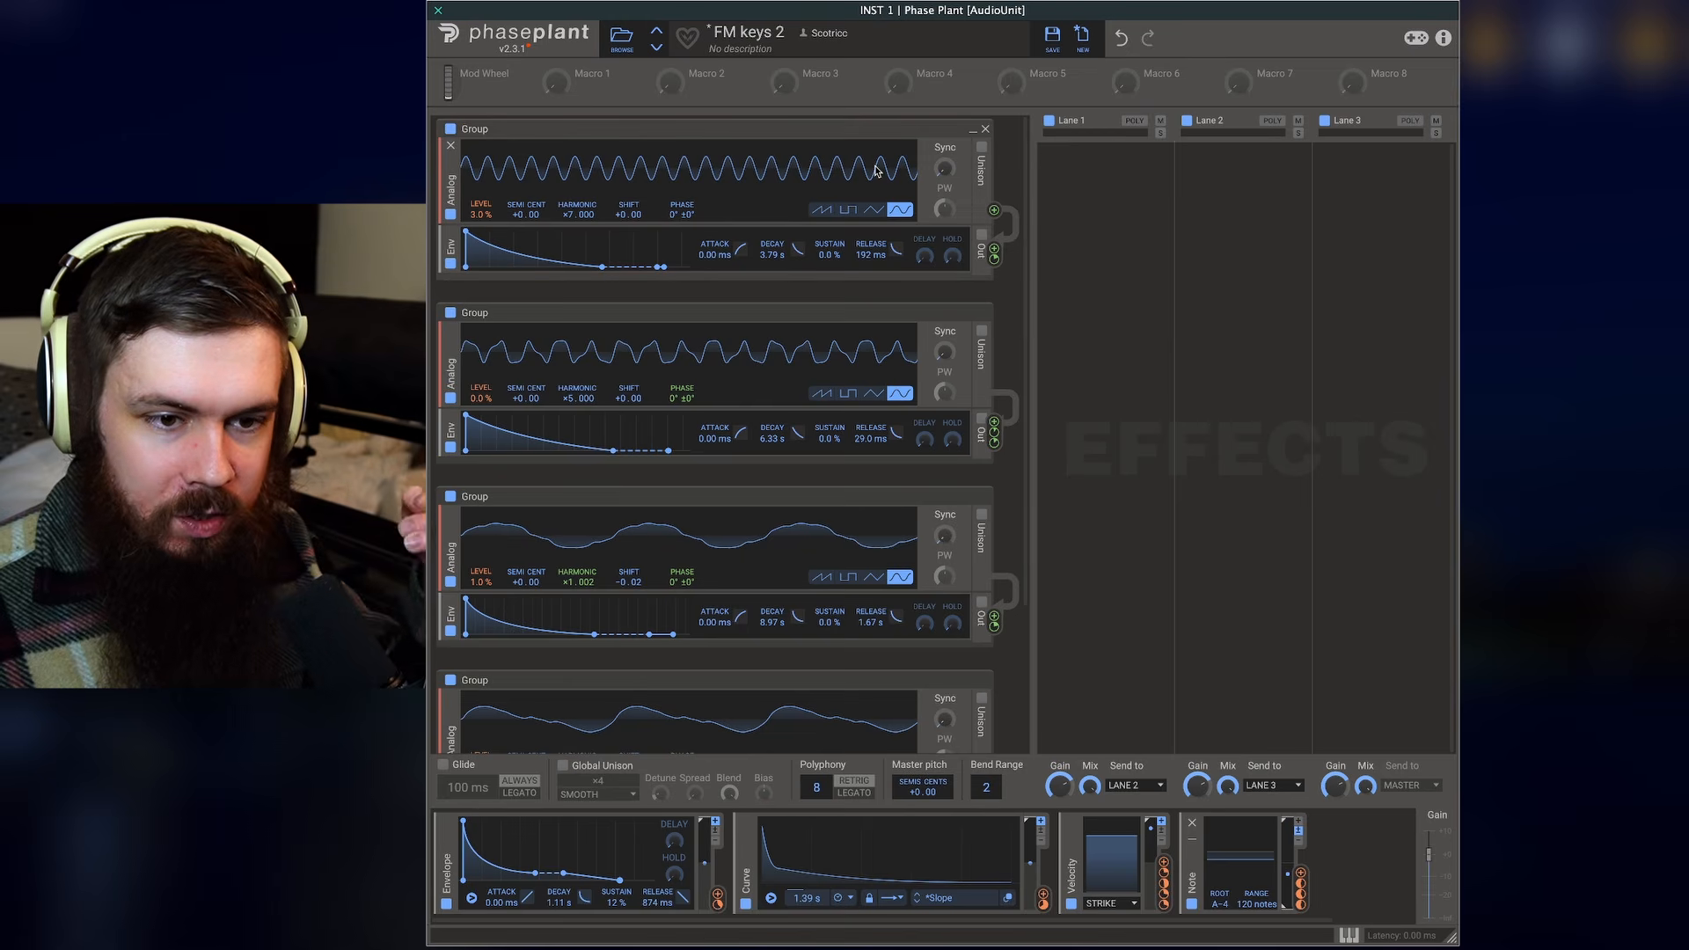
- Mute and unmute the top two oscillator groups to audition their contribution
scroll(863, 550, "down", 4)
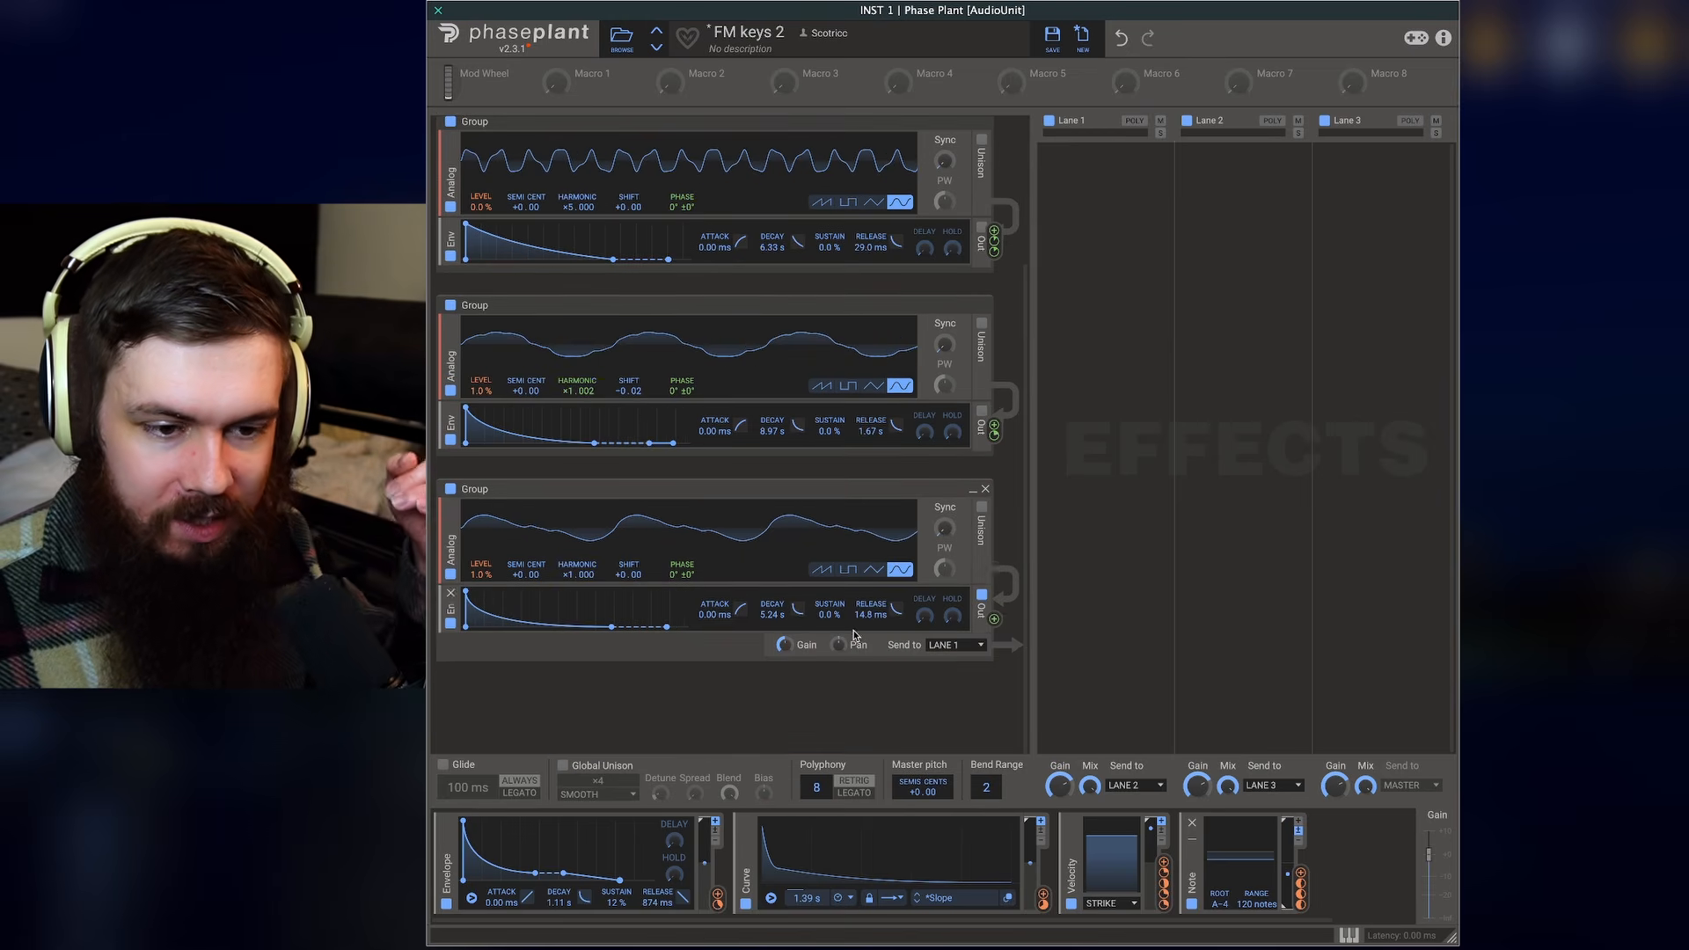
scroll(1024, 523, "up", 4)
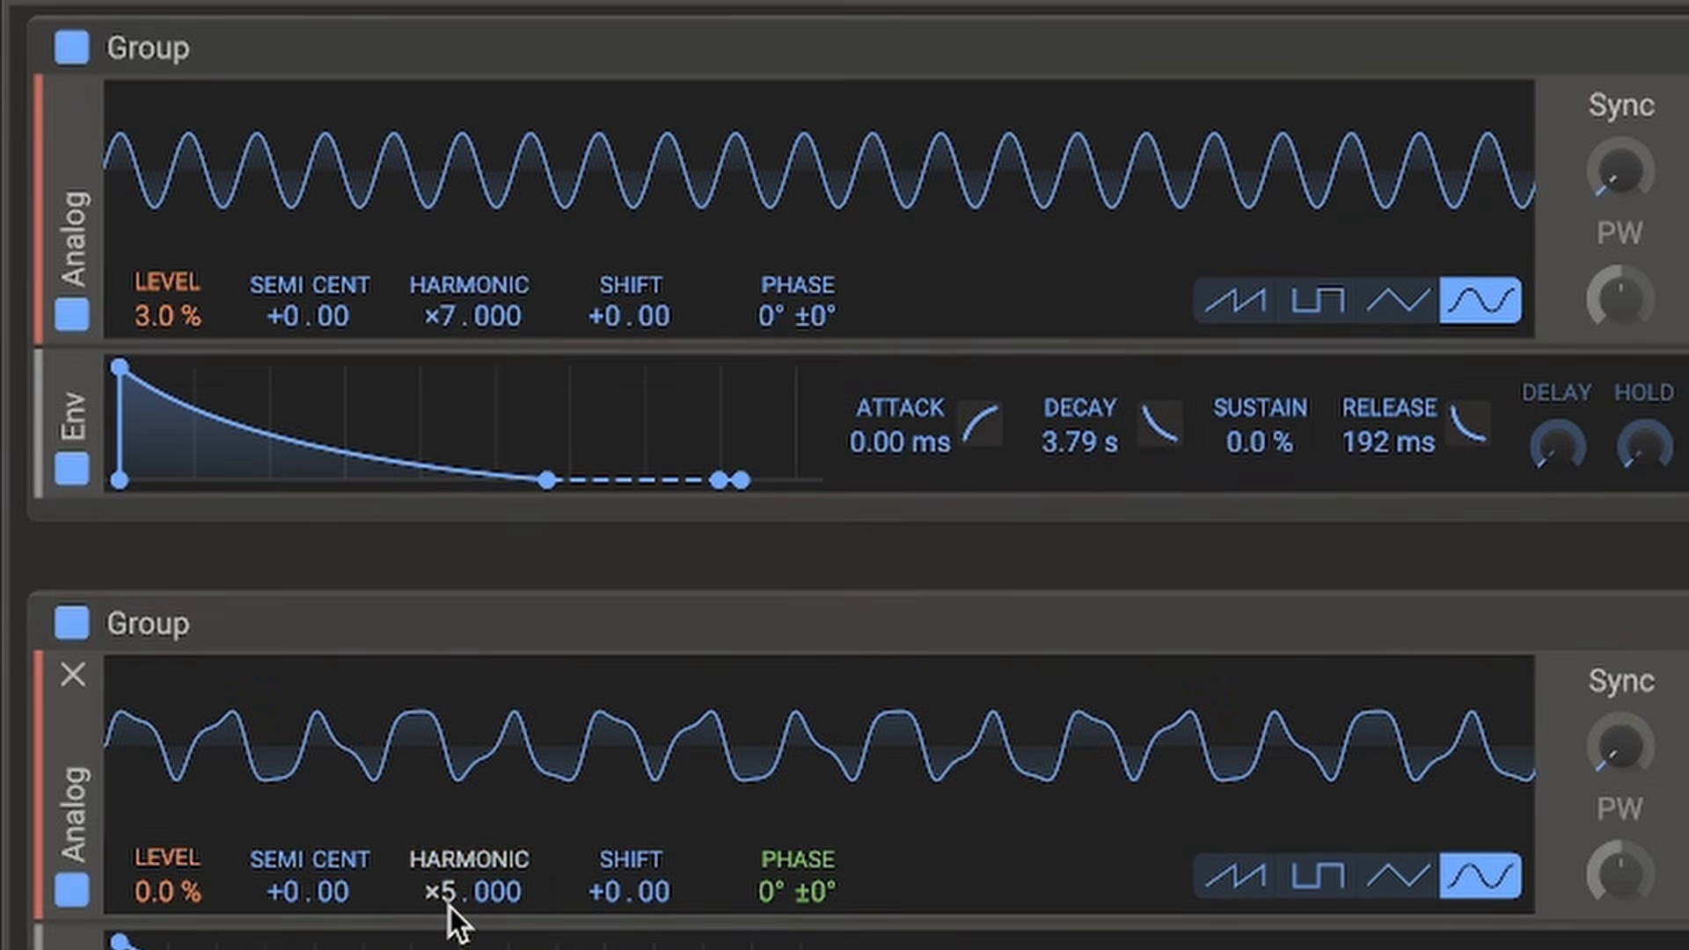
scroll(450, 906, "down", 5)
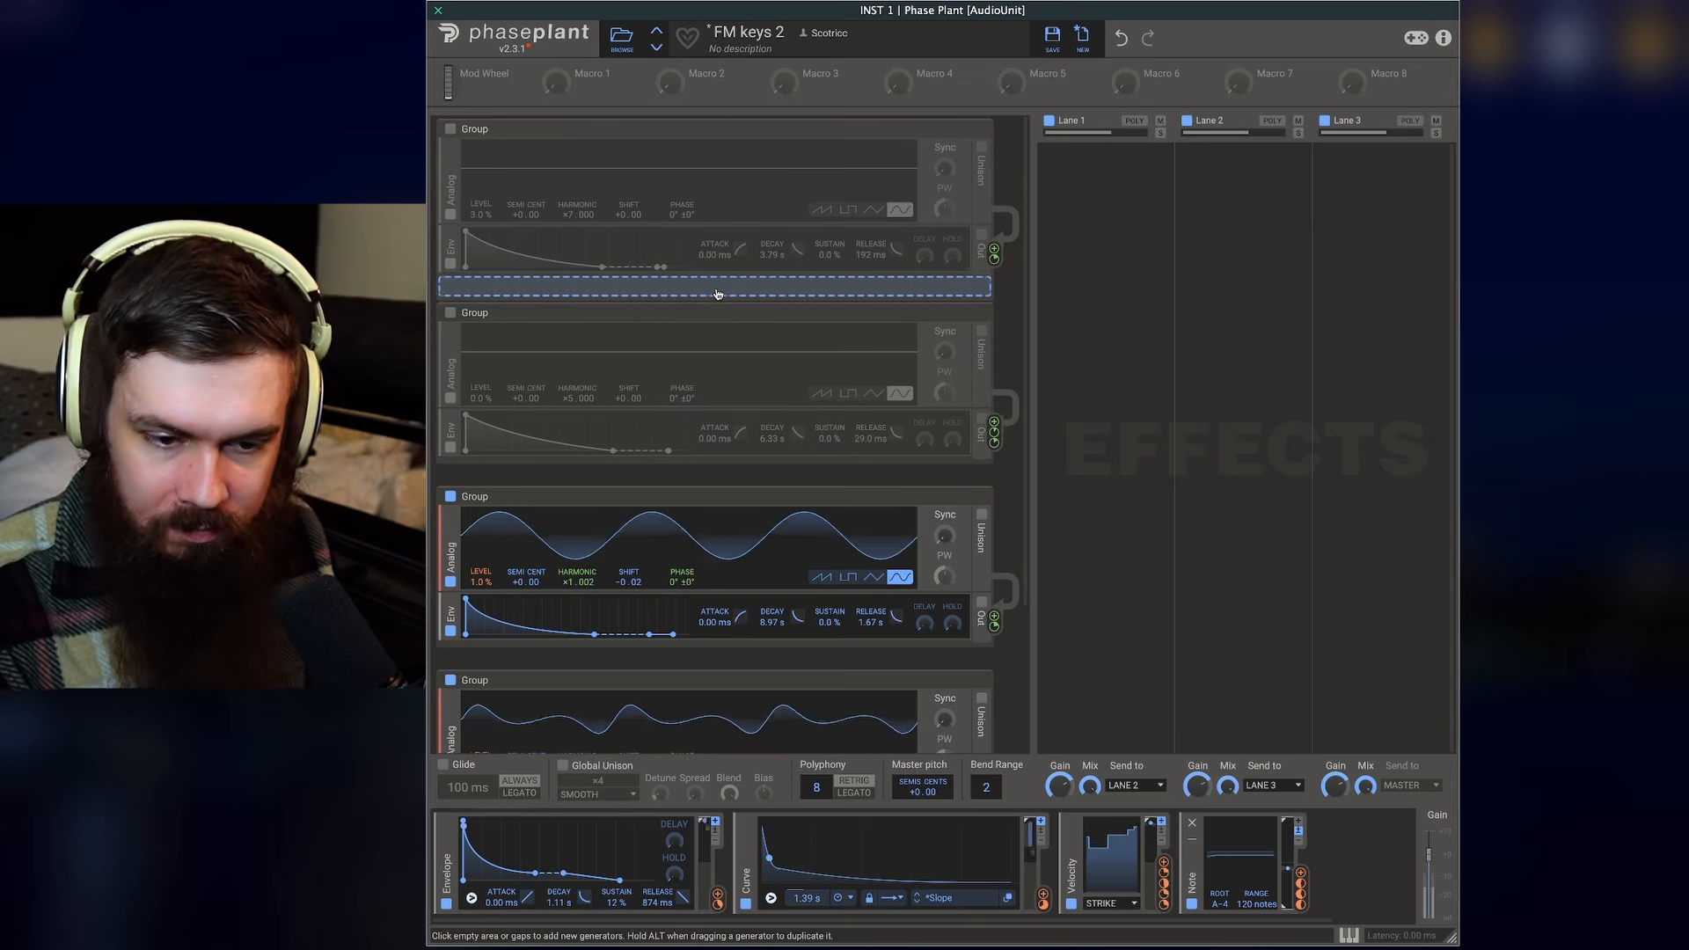
left_click(451, 312)
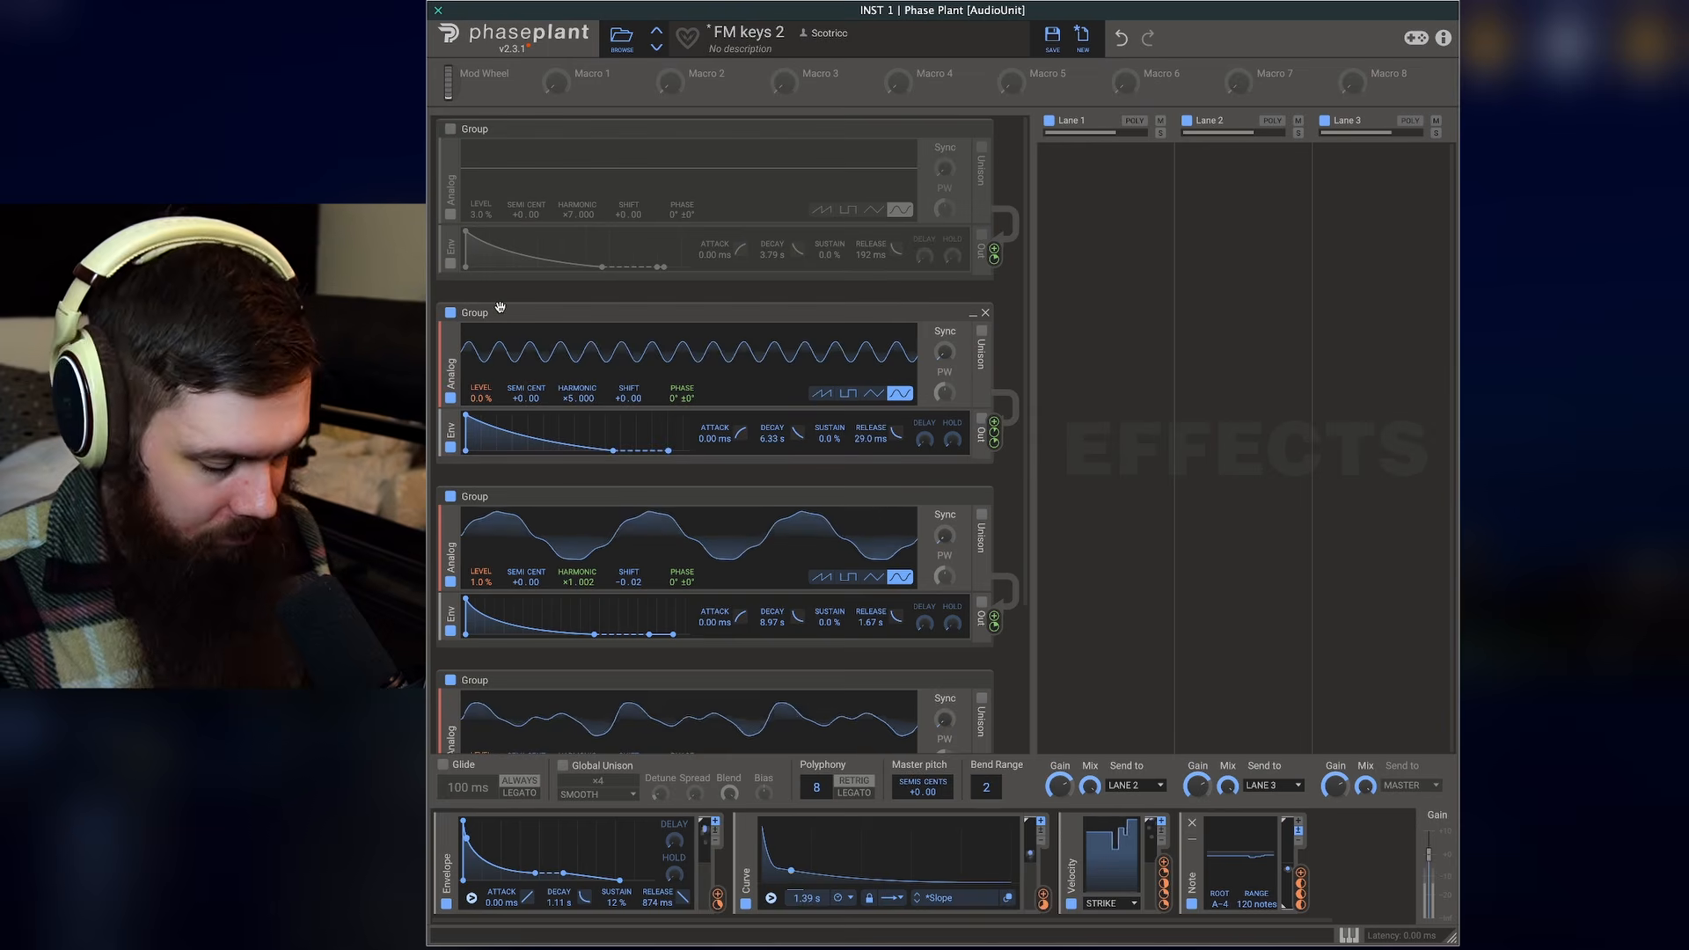
left_click(450, 129)
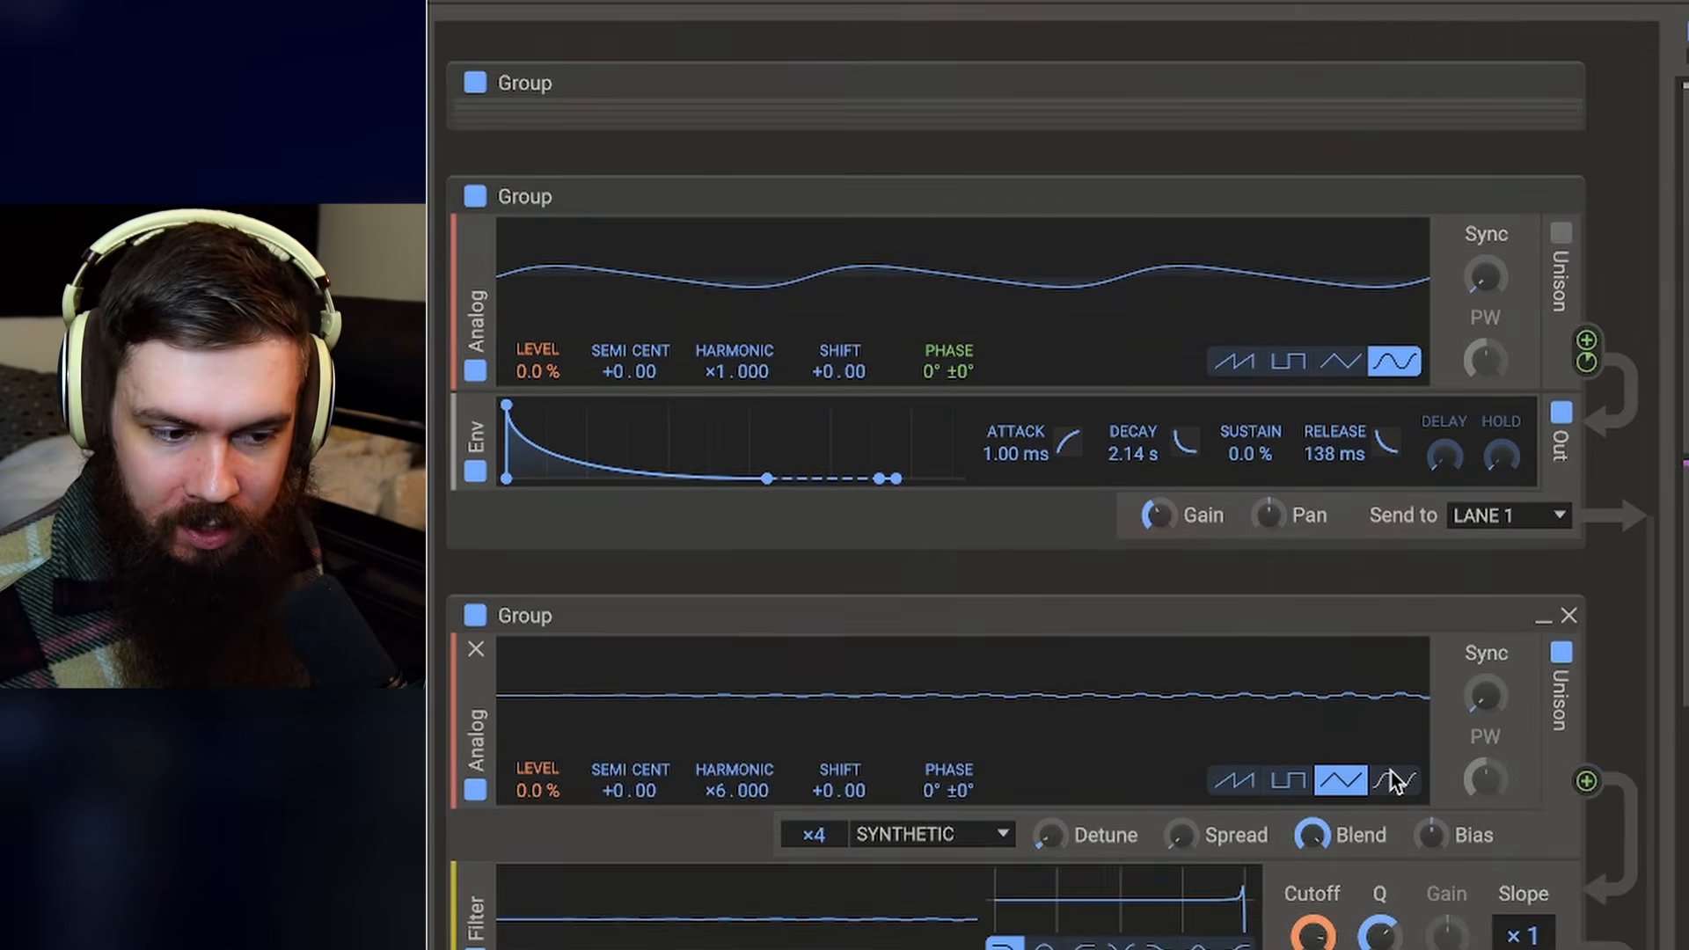
- Scroll through the preset's oscillator, filter and sample groups to examine their settings
scroll(1011, 528, "down", 3)
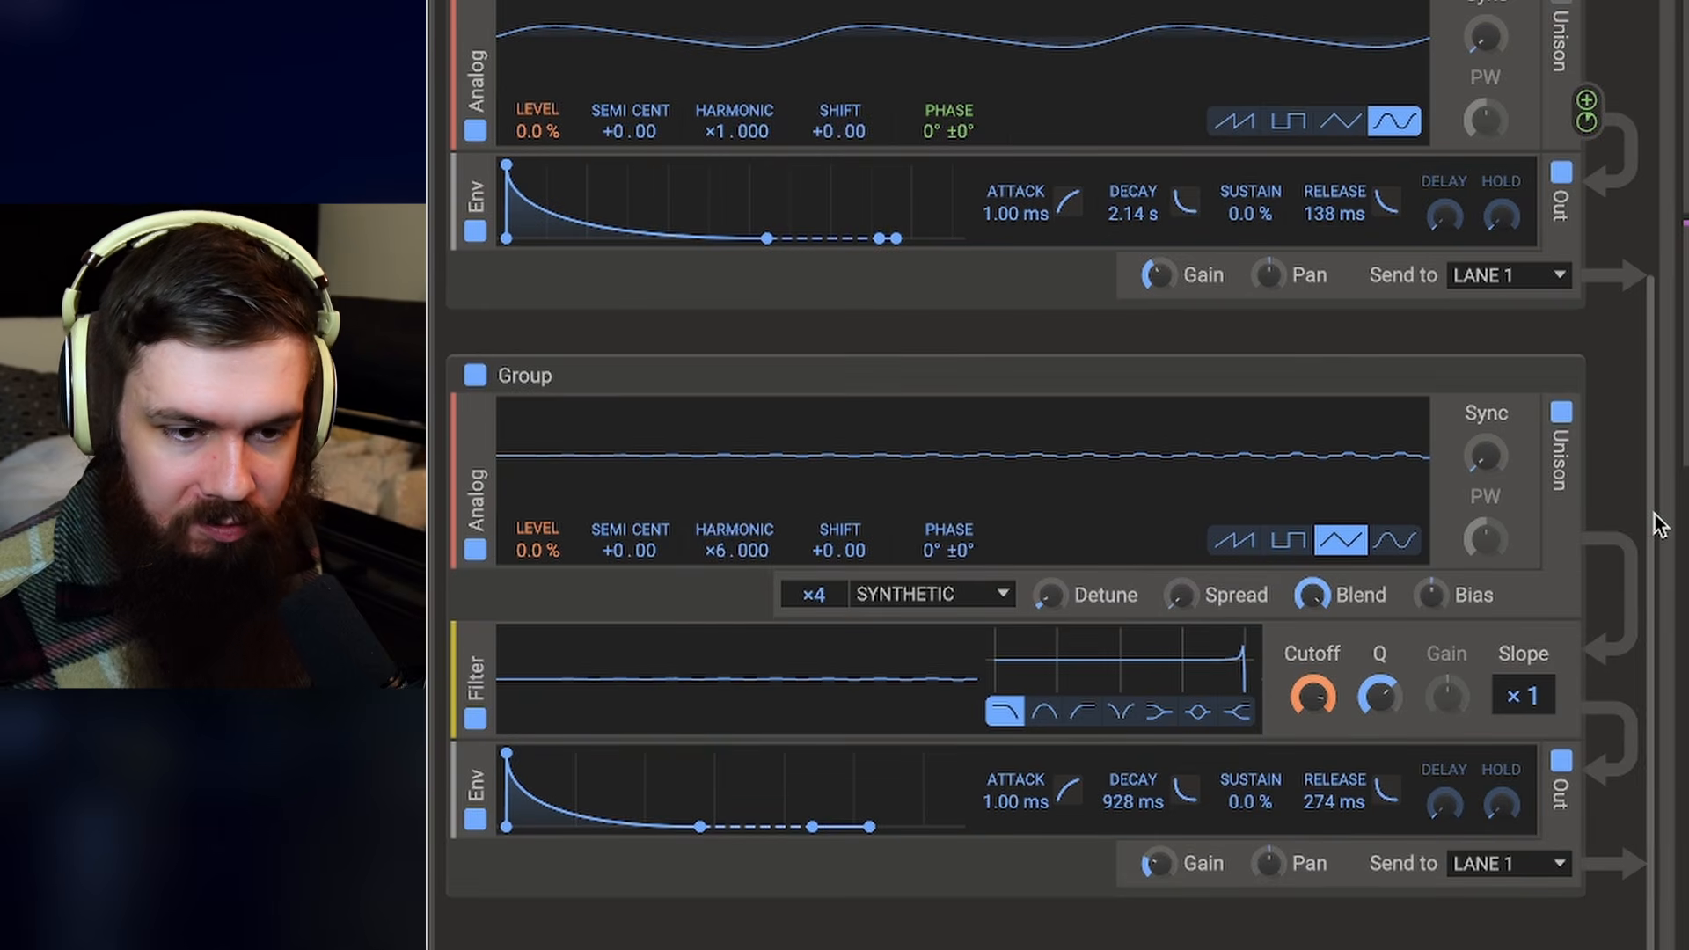
scroll(1654, 523, "up", 12)
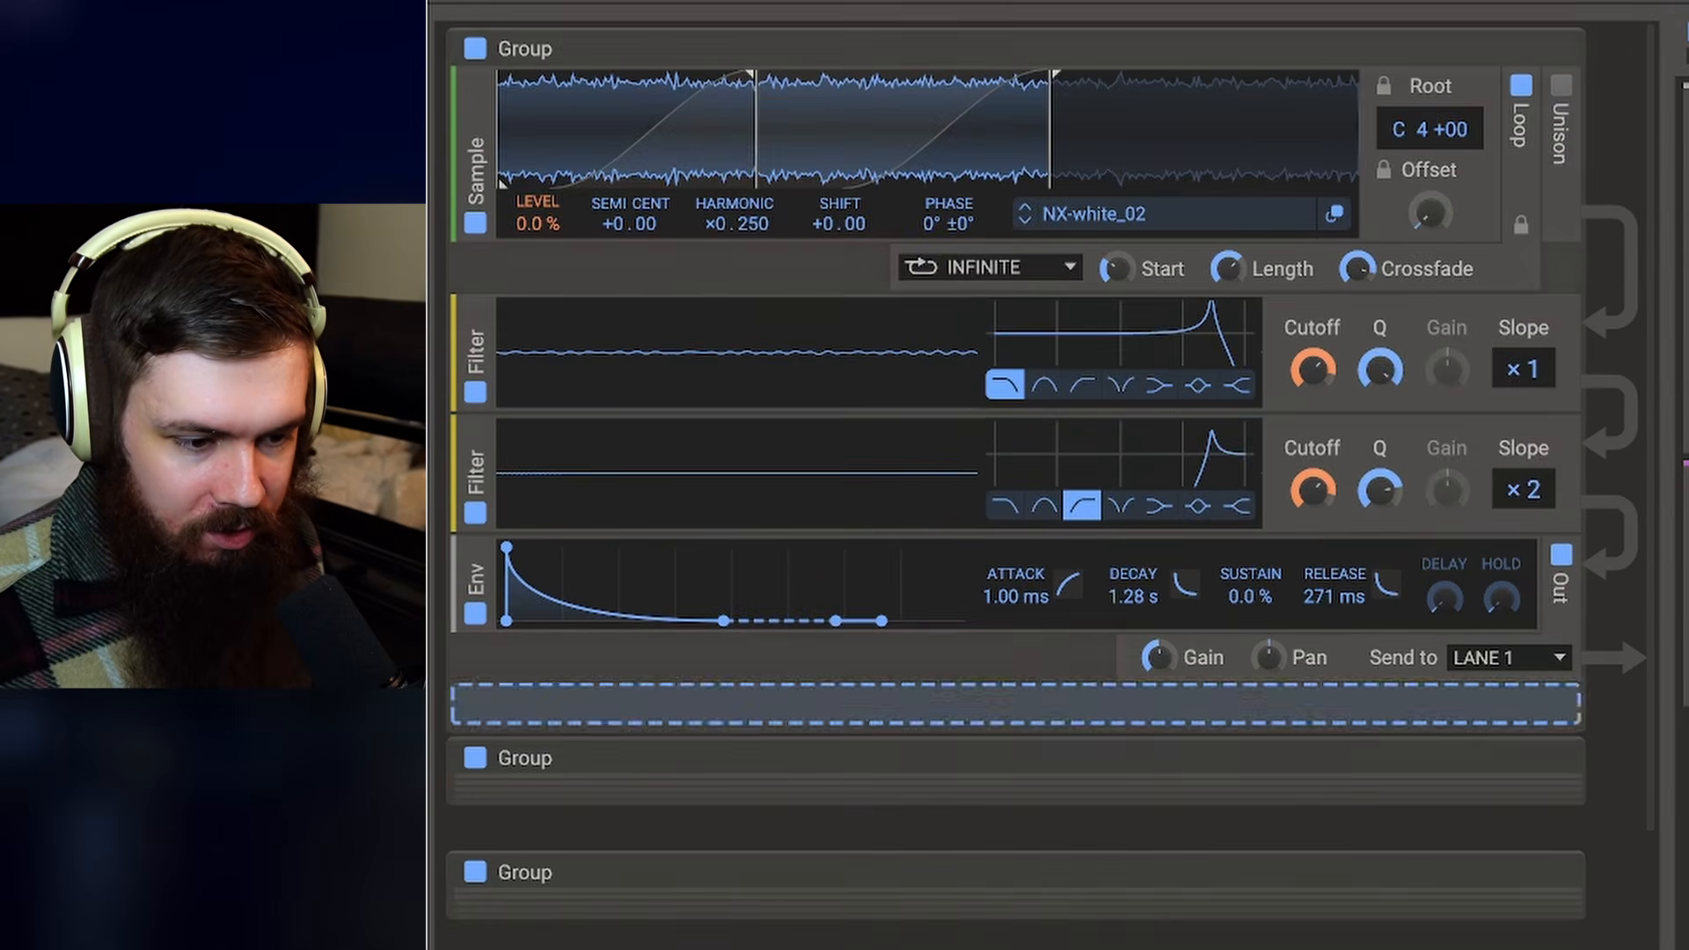
scroll(746, 908, "down", 8)
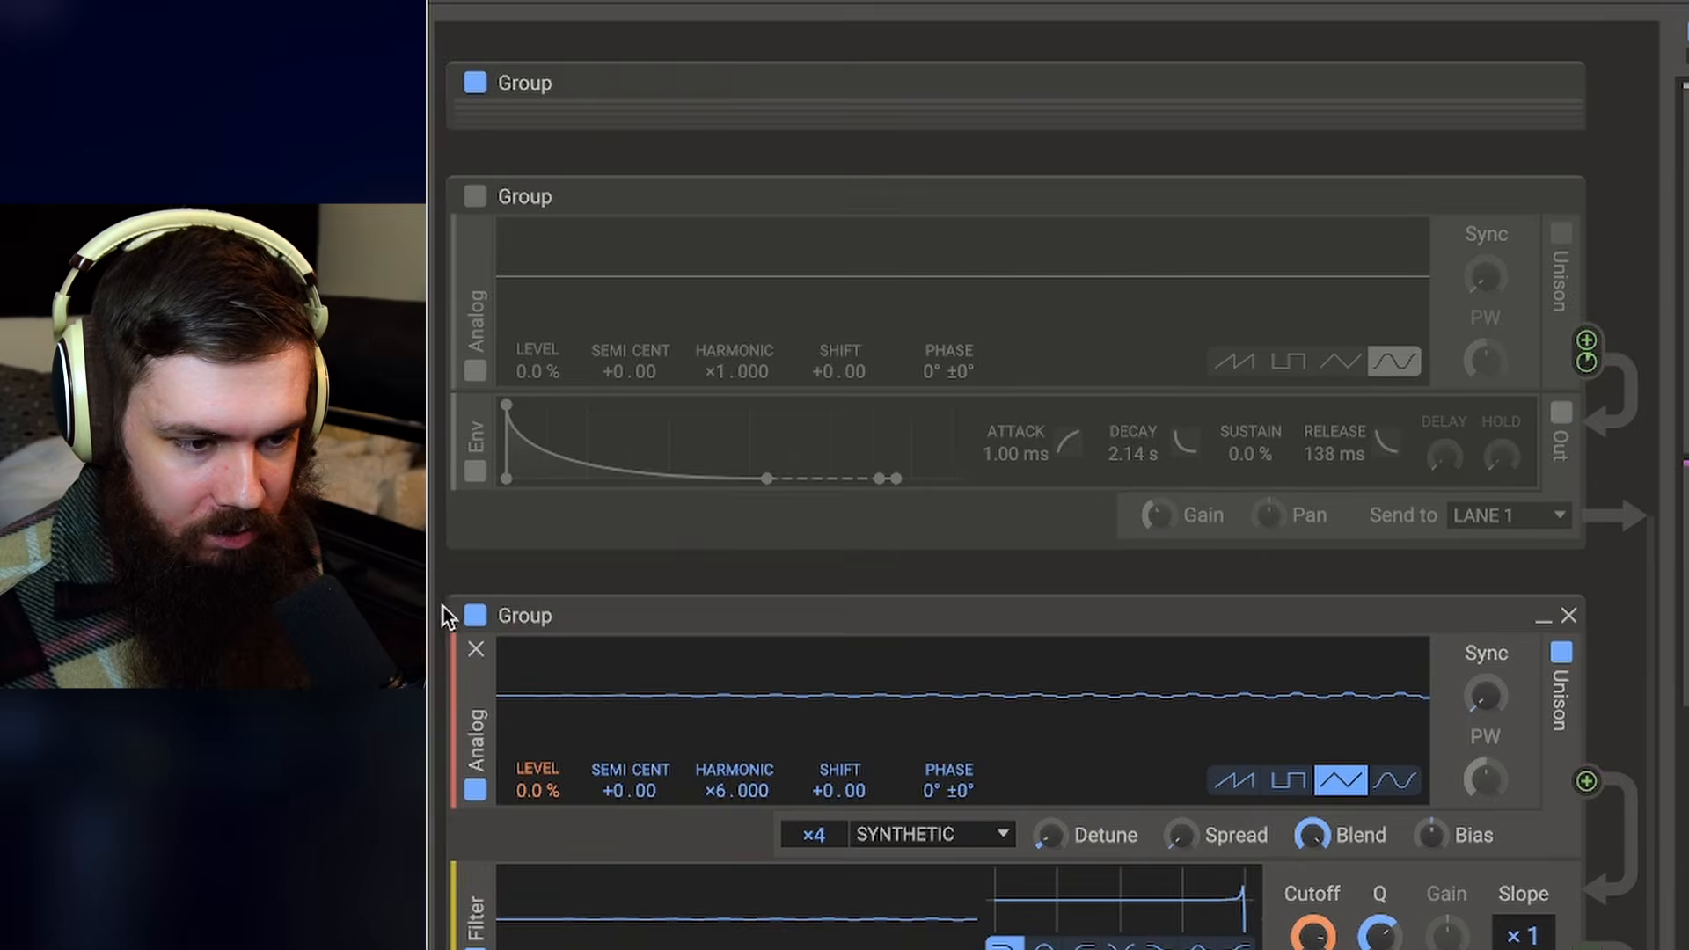
scroll(1129, 619, "up", 2)
scroll(1128, 619, "up", 5)
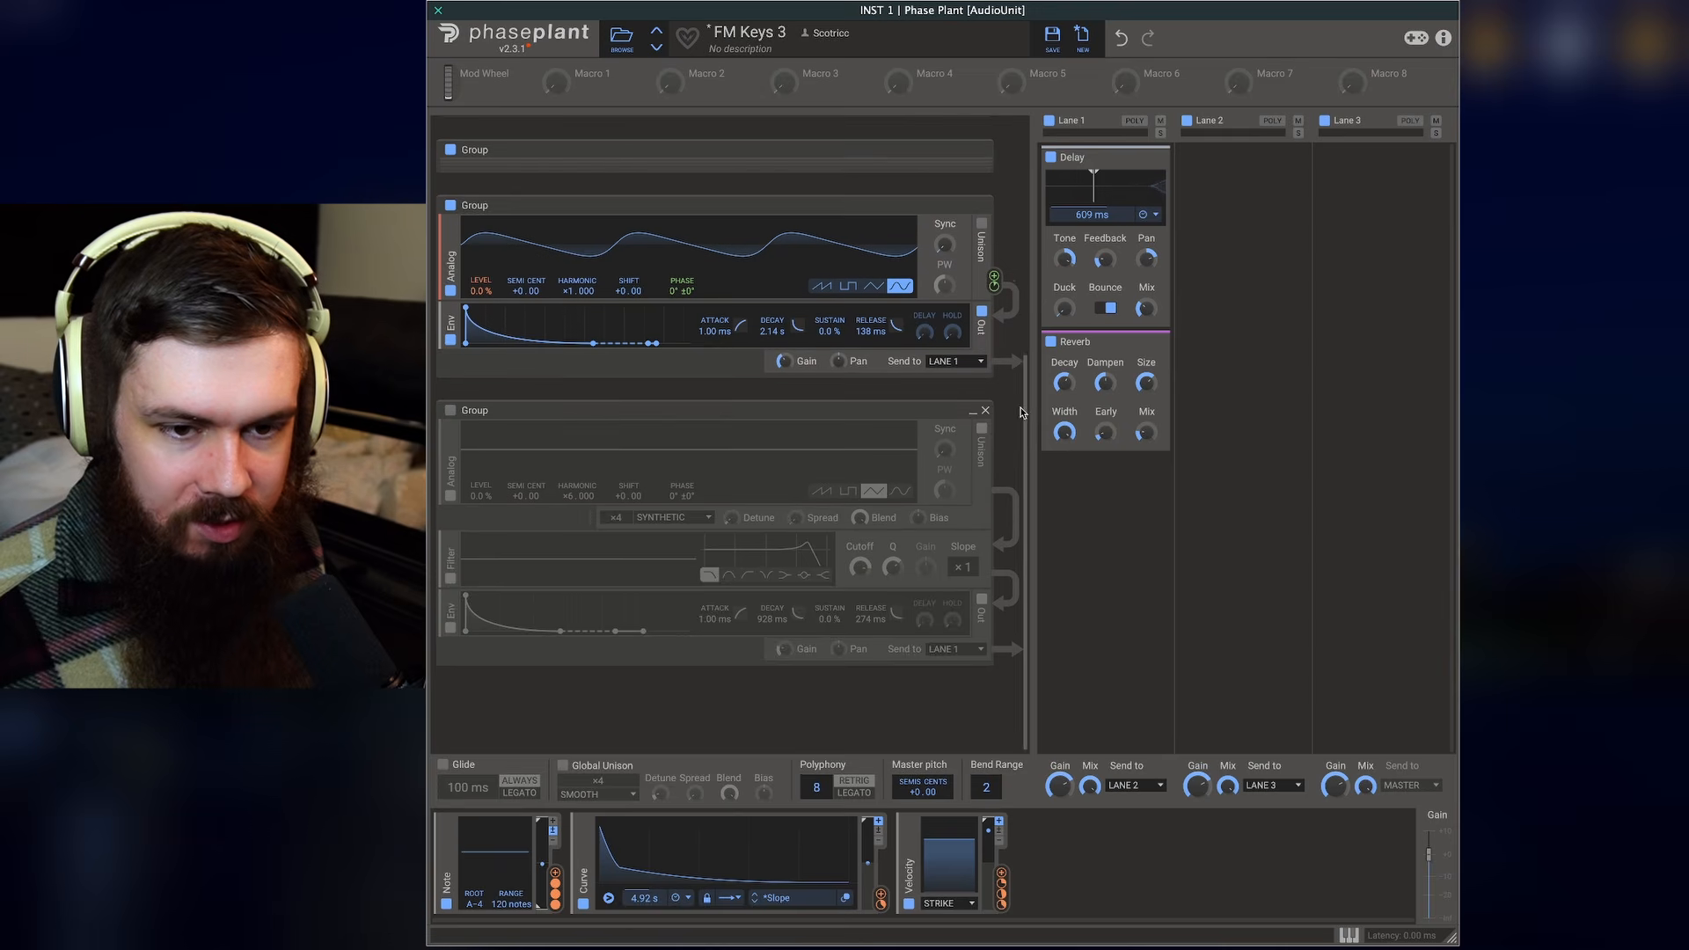
- Collapse and re-expand an oscillator group and review the groups below it
scroll(1020, 412, "up", 3)
left_click(972, 395)
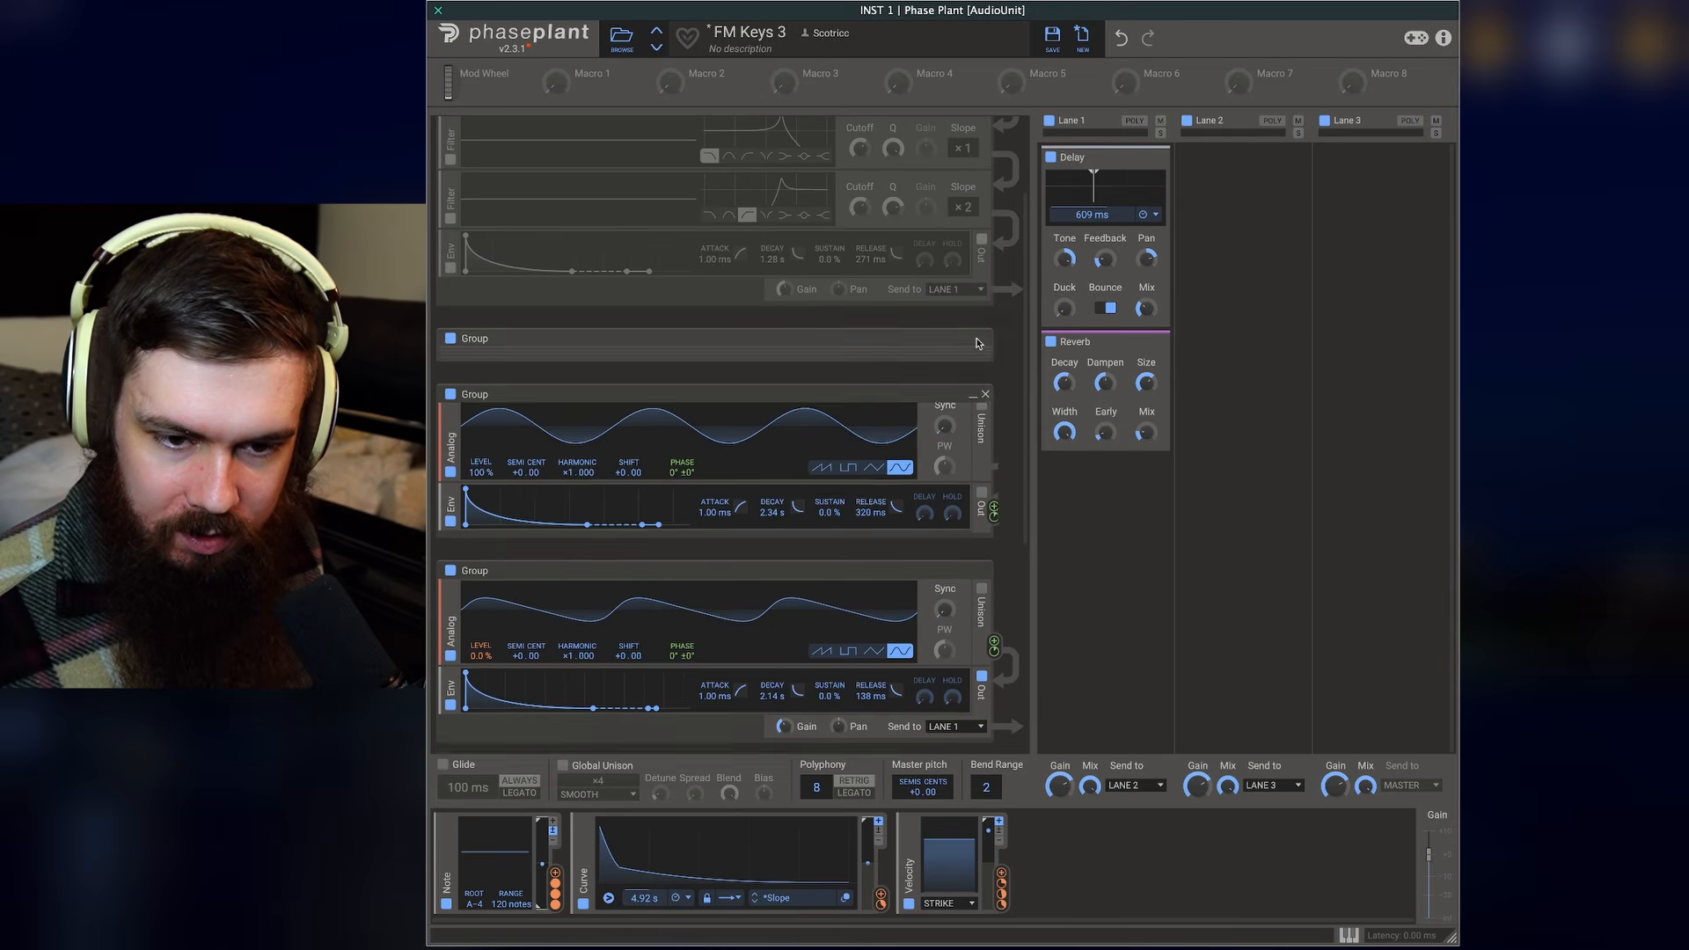
left_click(973, 340)
scroll(1019, 375, "down", 1)
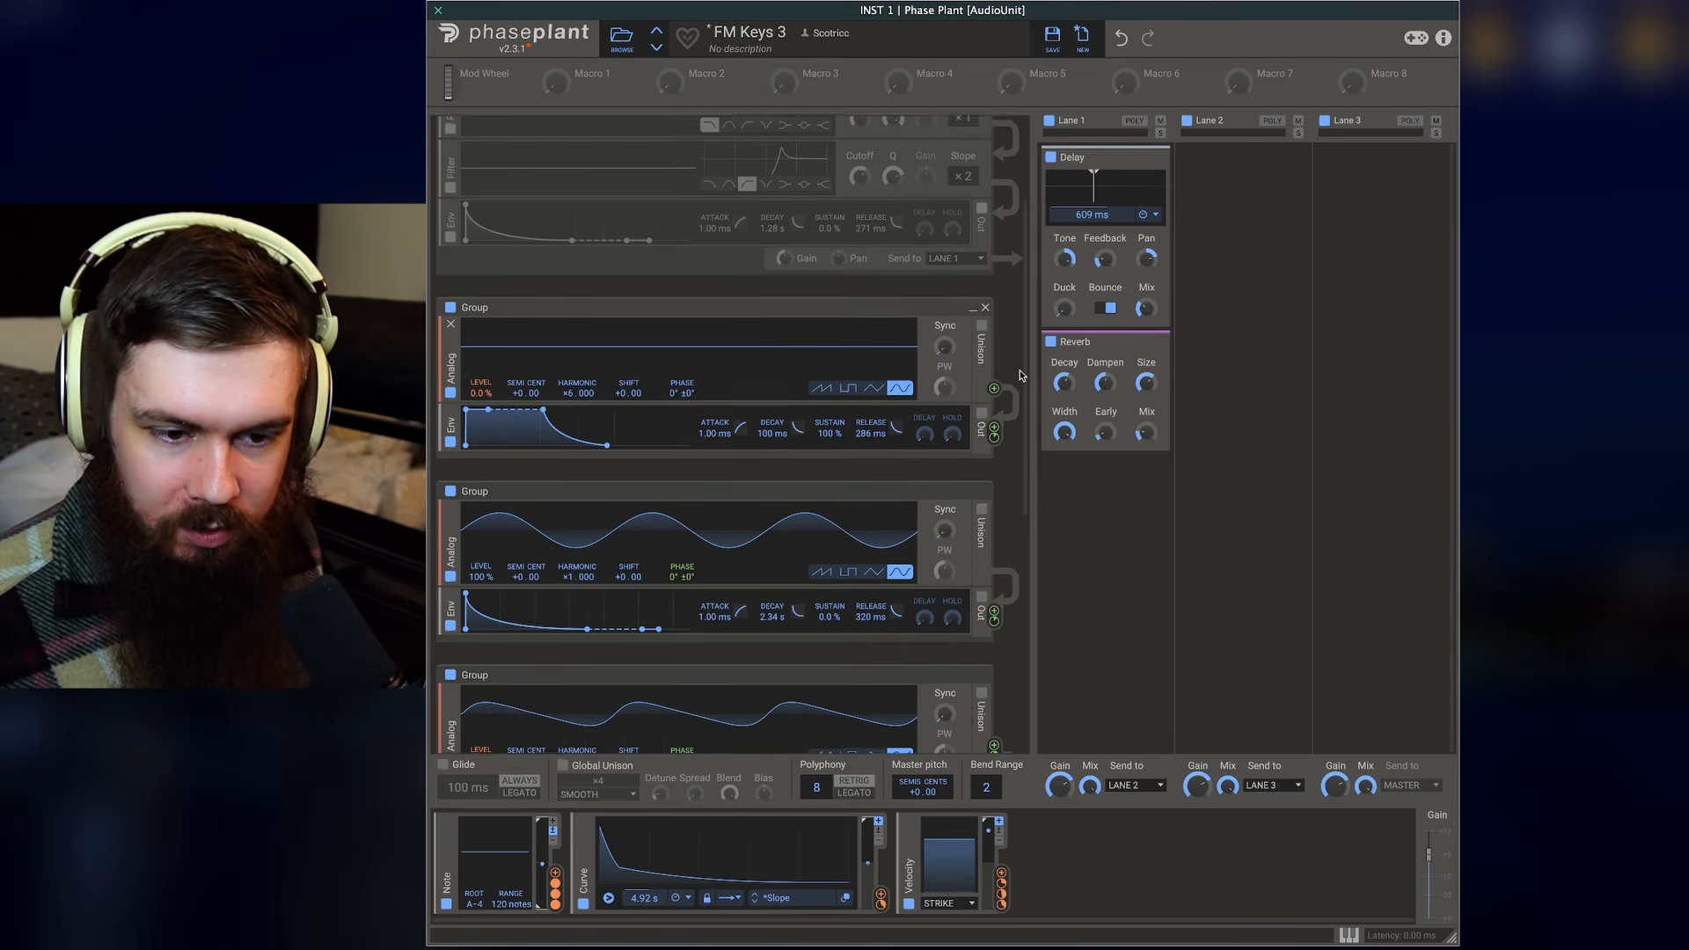
scroll(1018, 375, "down", 1)
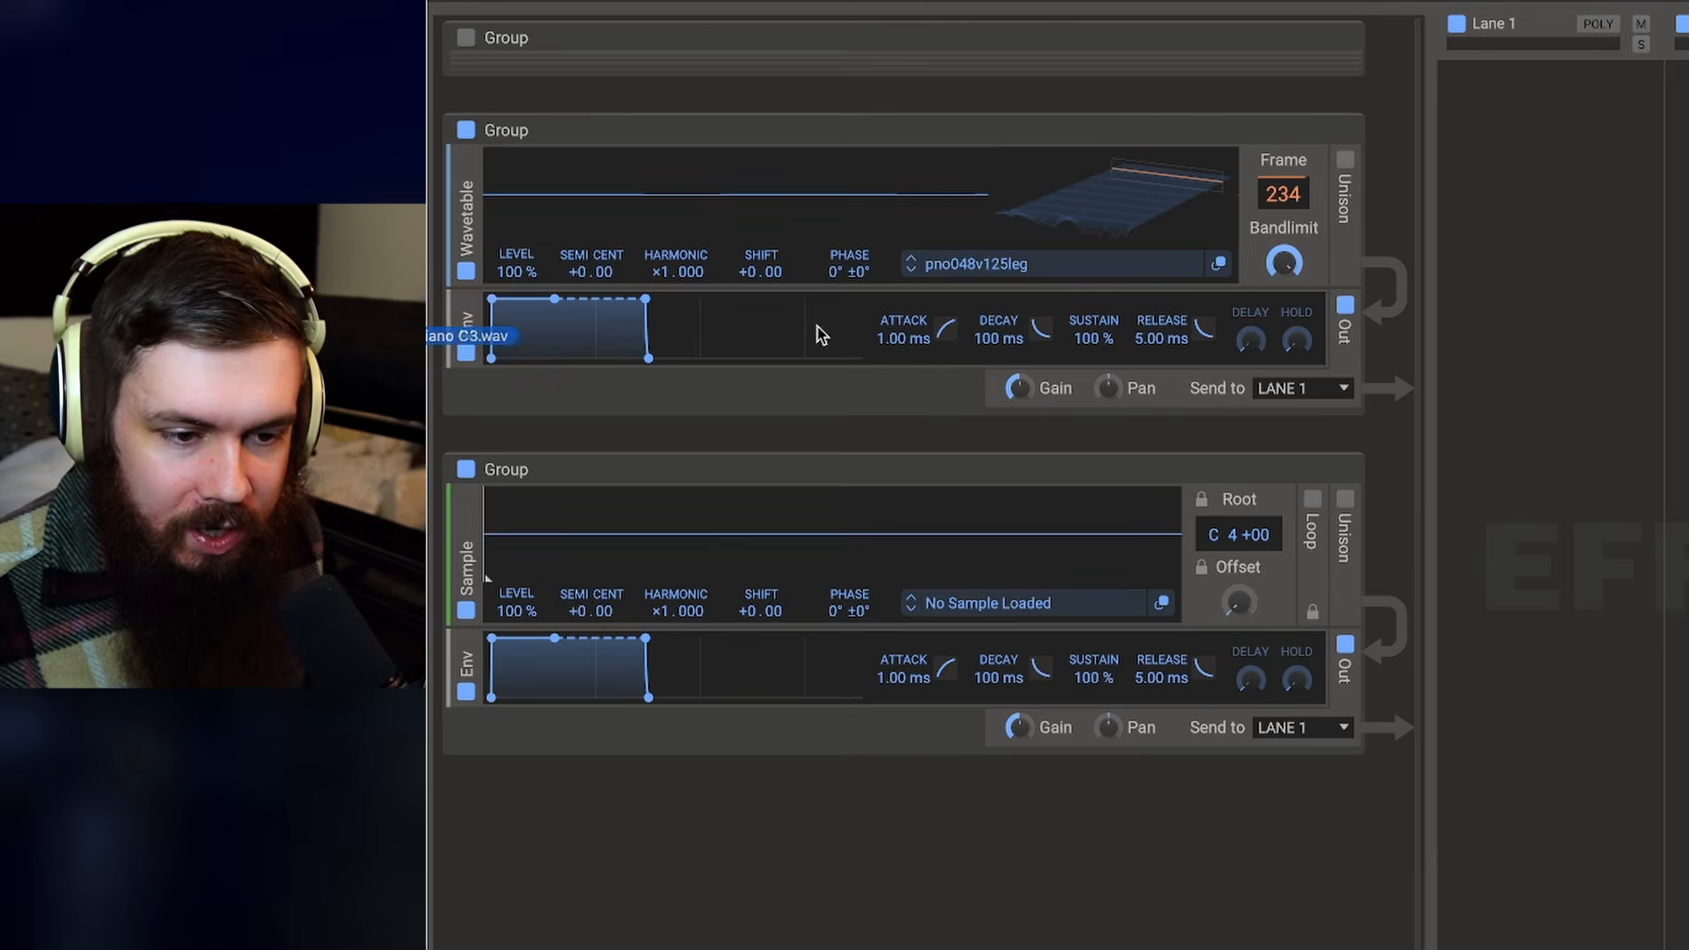
- Load the Piano C3 sample into the empty sampler group
left_click_drag(451, 307, 705, 439)
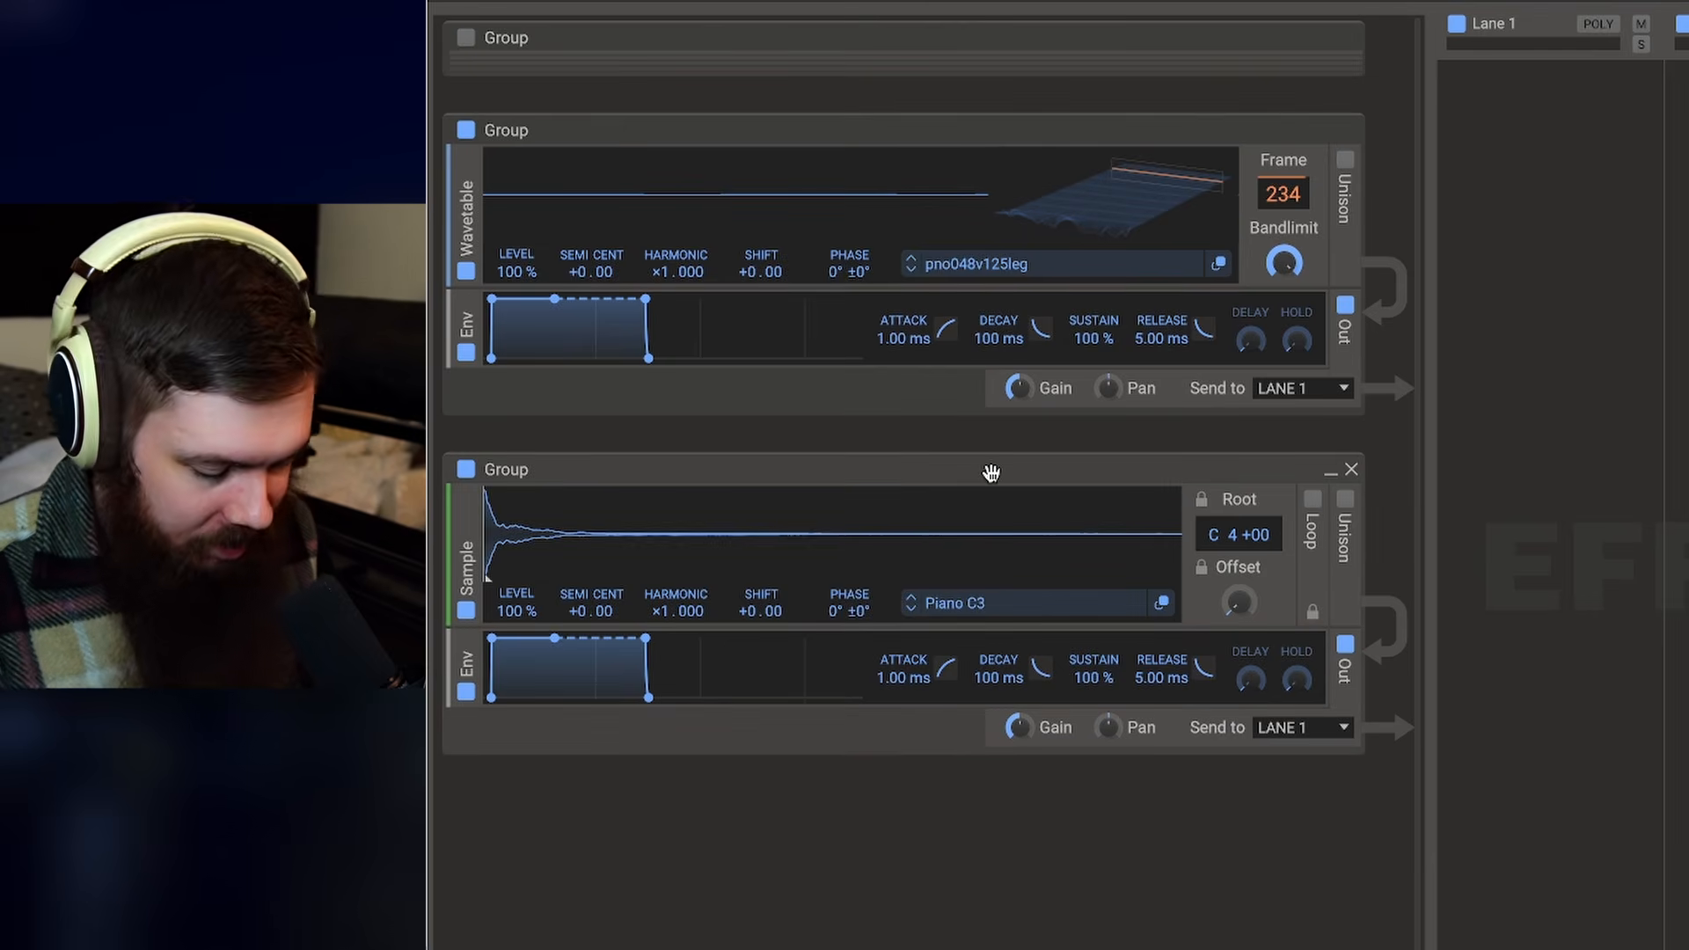
left_click(466, 468)
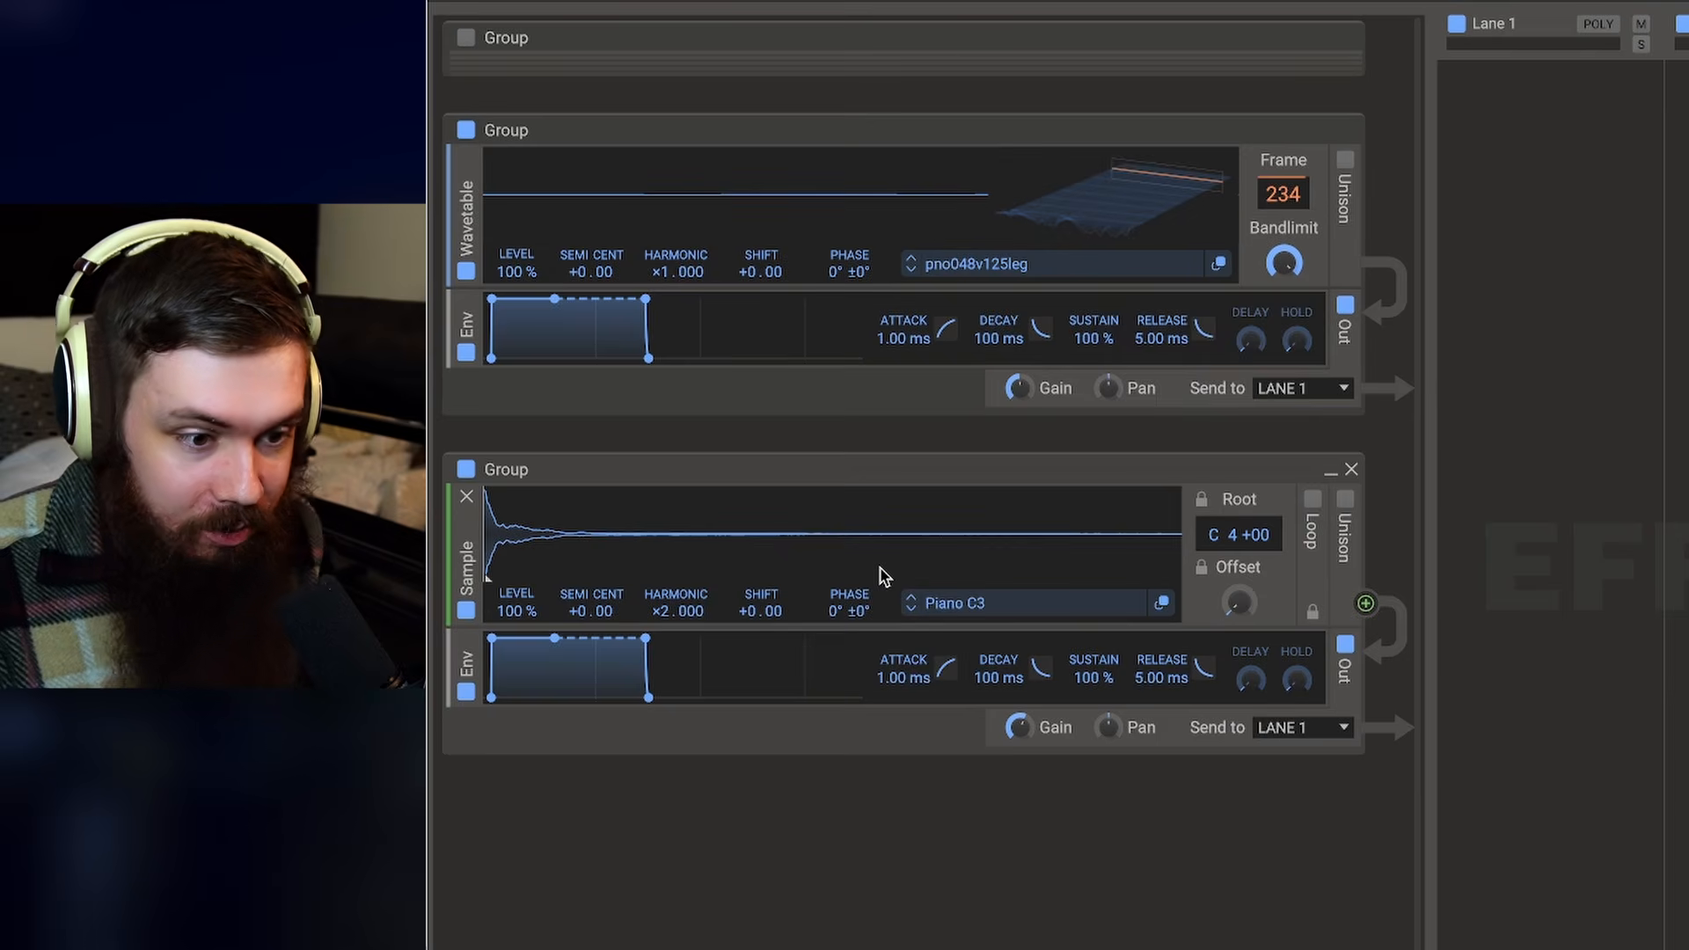
- Insert a Filter module into the wavetable group and raise its cutoff
right_click(1100, 316)
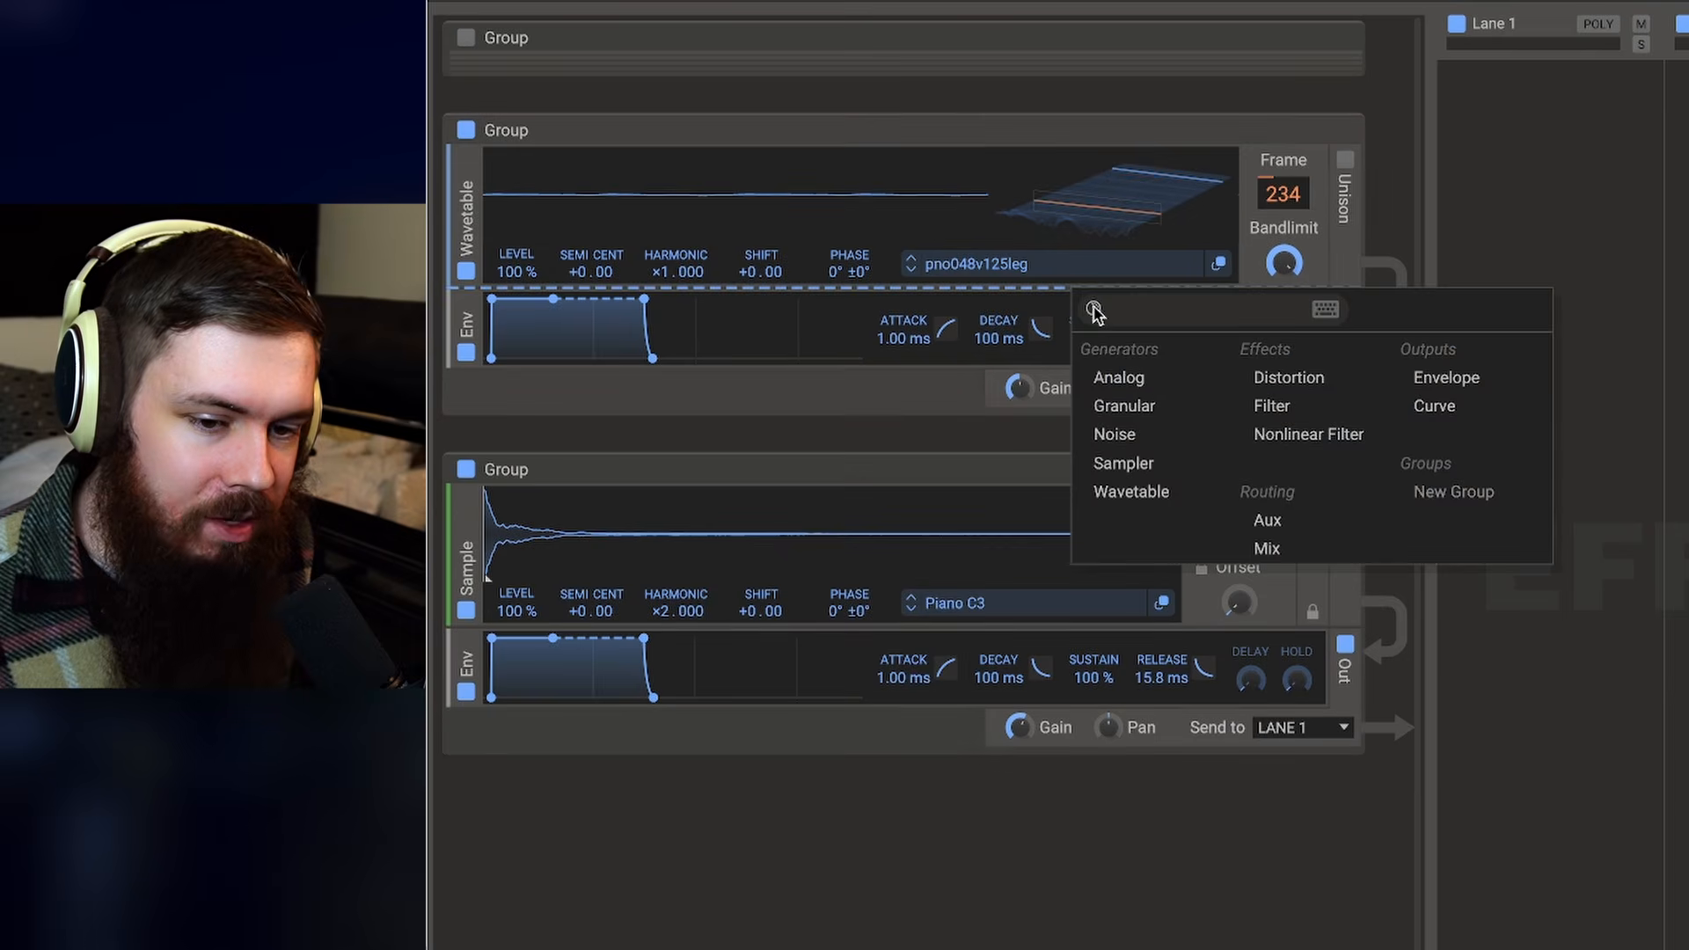
left_click(1329, 404)
left_click_drag(1142, 356, 1142, 304)
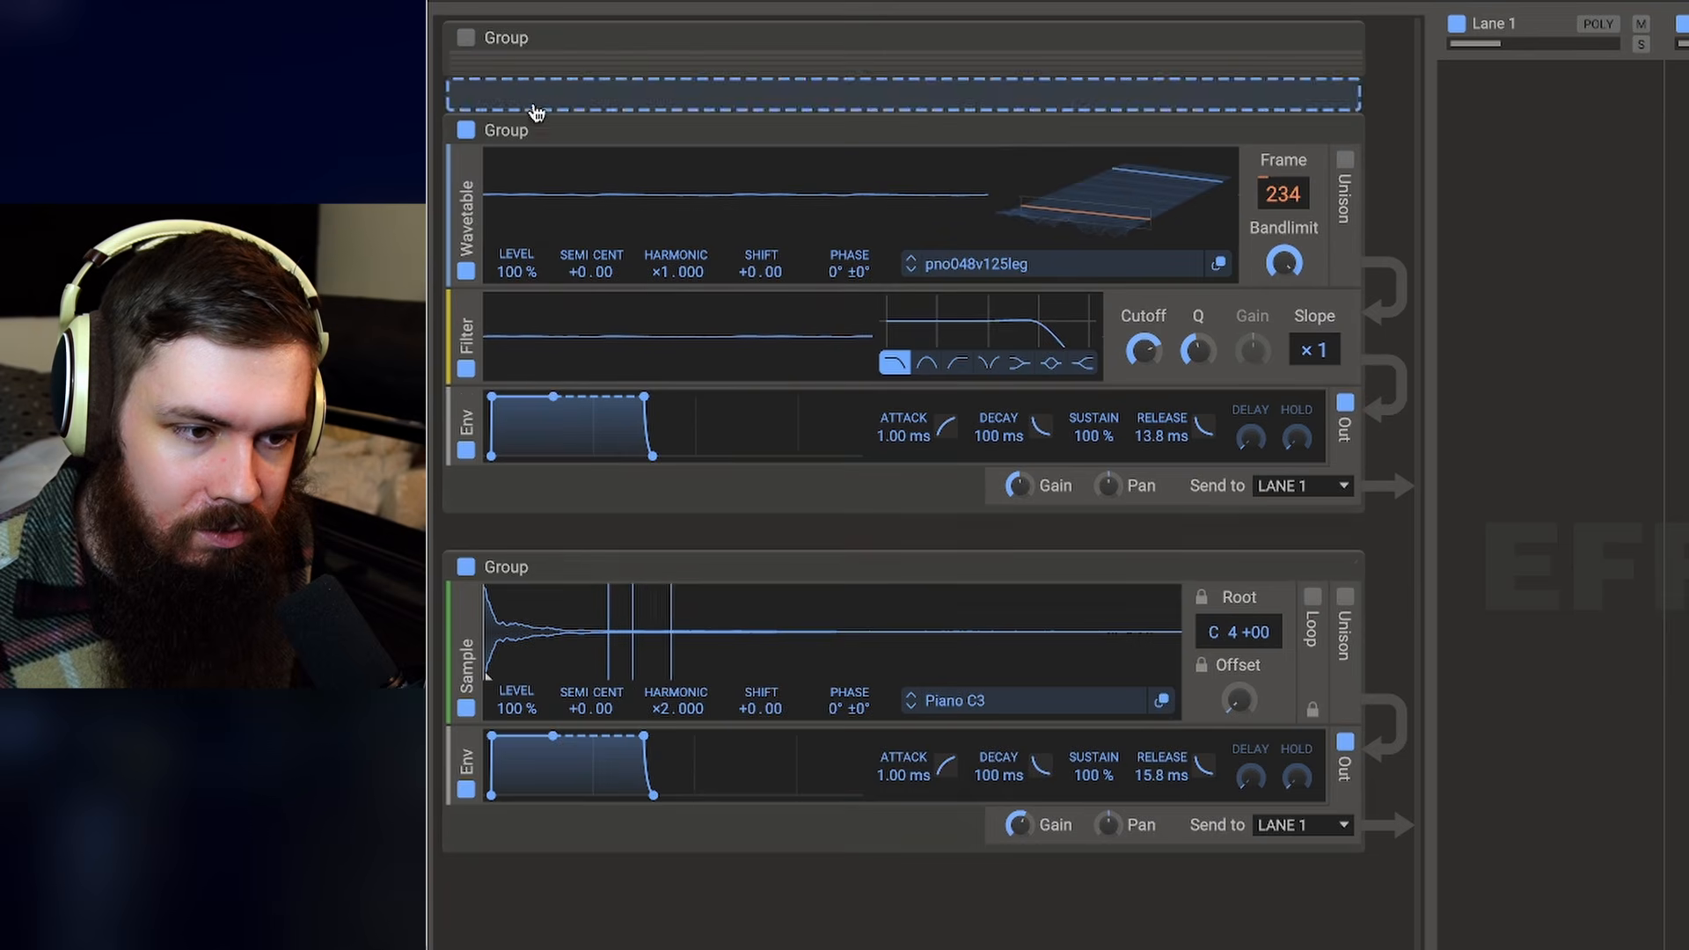
- Disable the sample group and add Note key-tracking modulation to the wavetable filter's cutoff
left_click(467, 570)
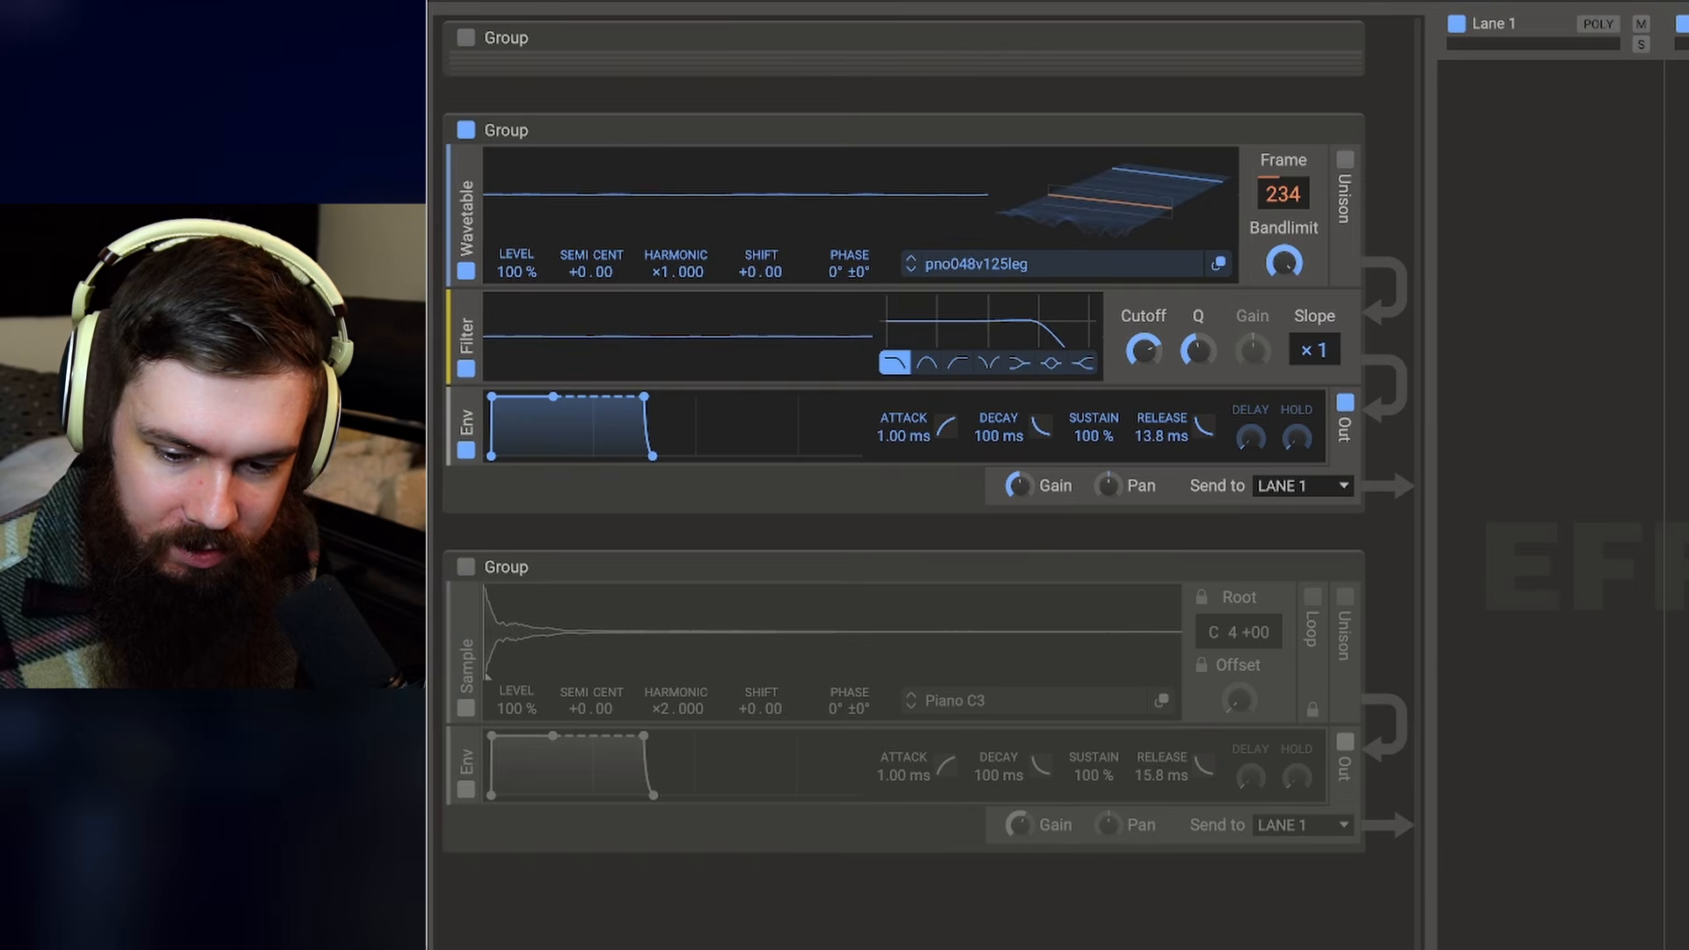
left_click_drag(1145, 376, 1146, 352)
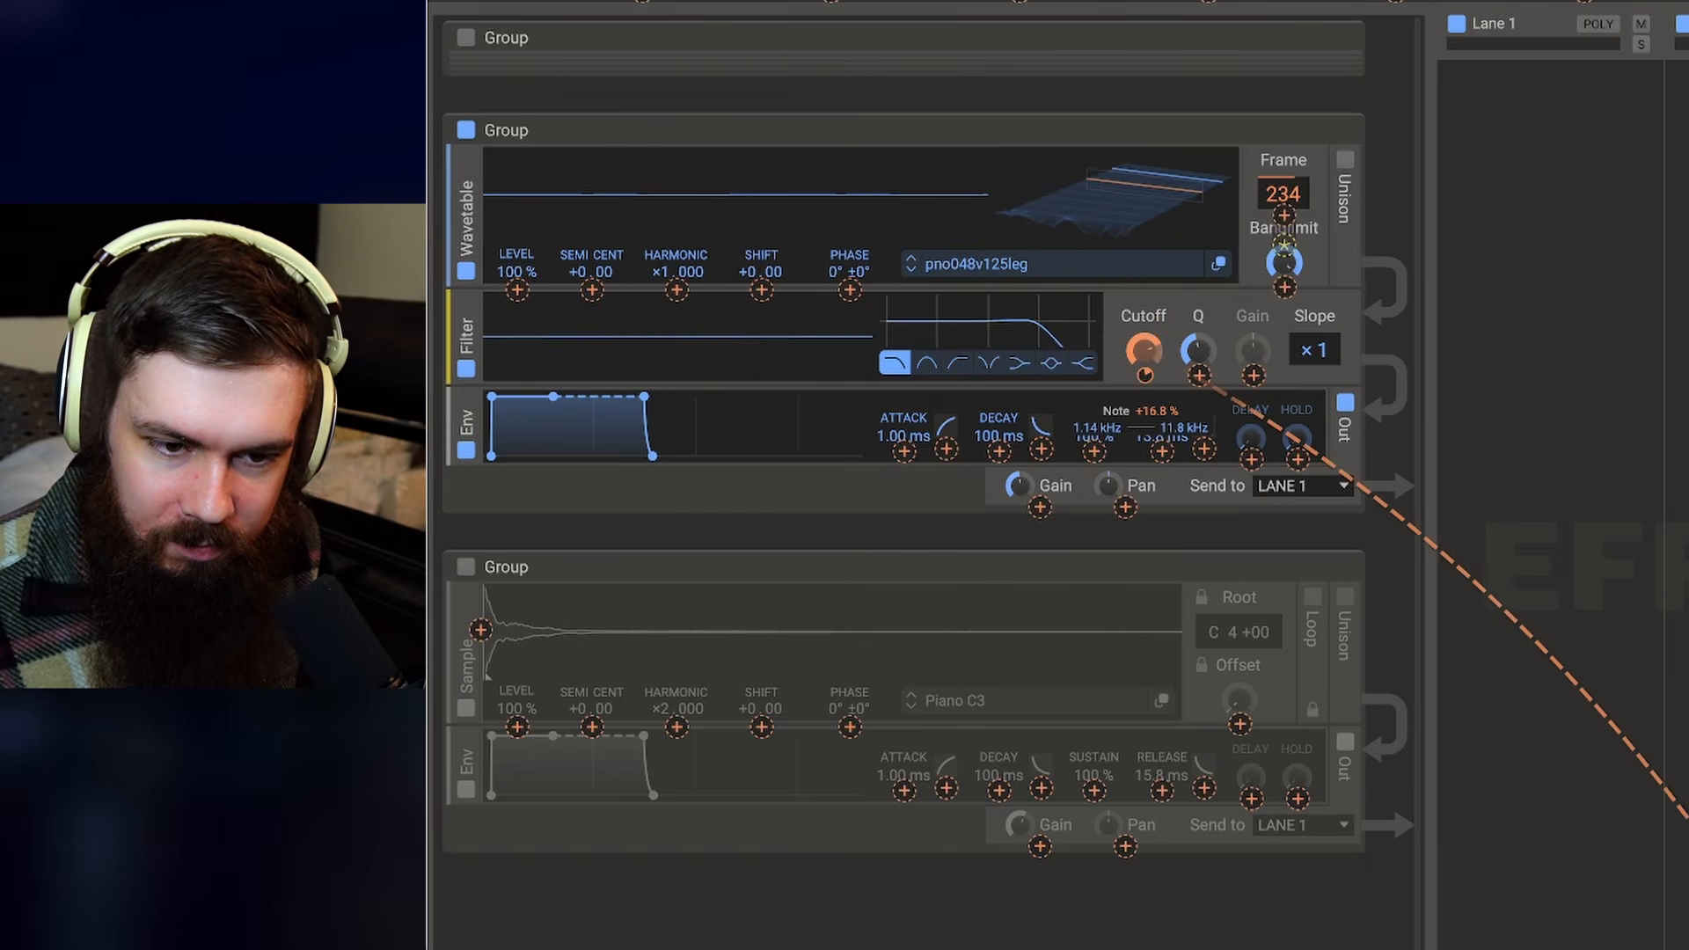
left_click(1169, 319)
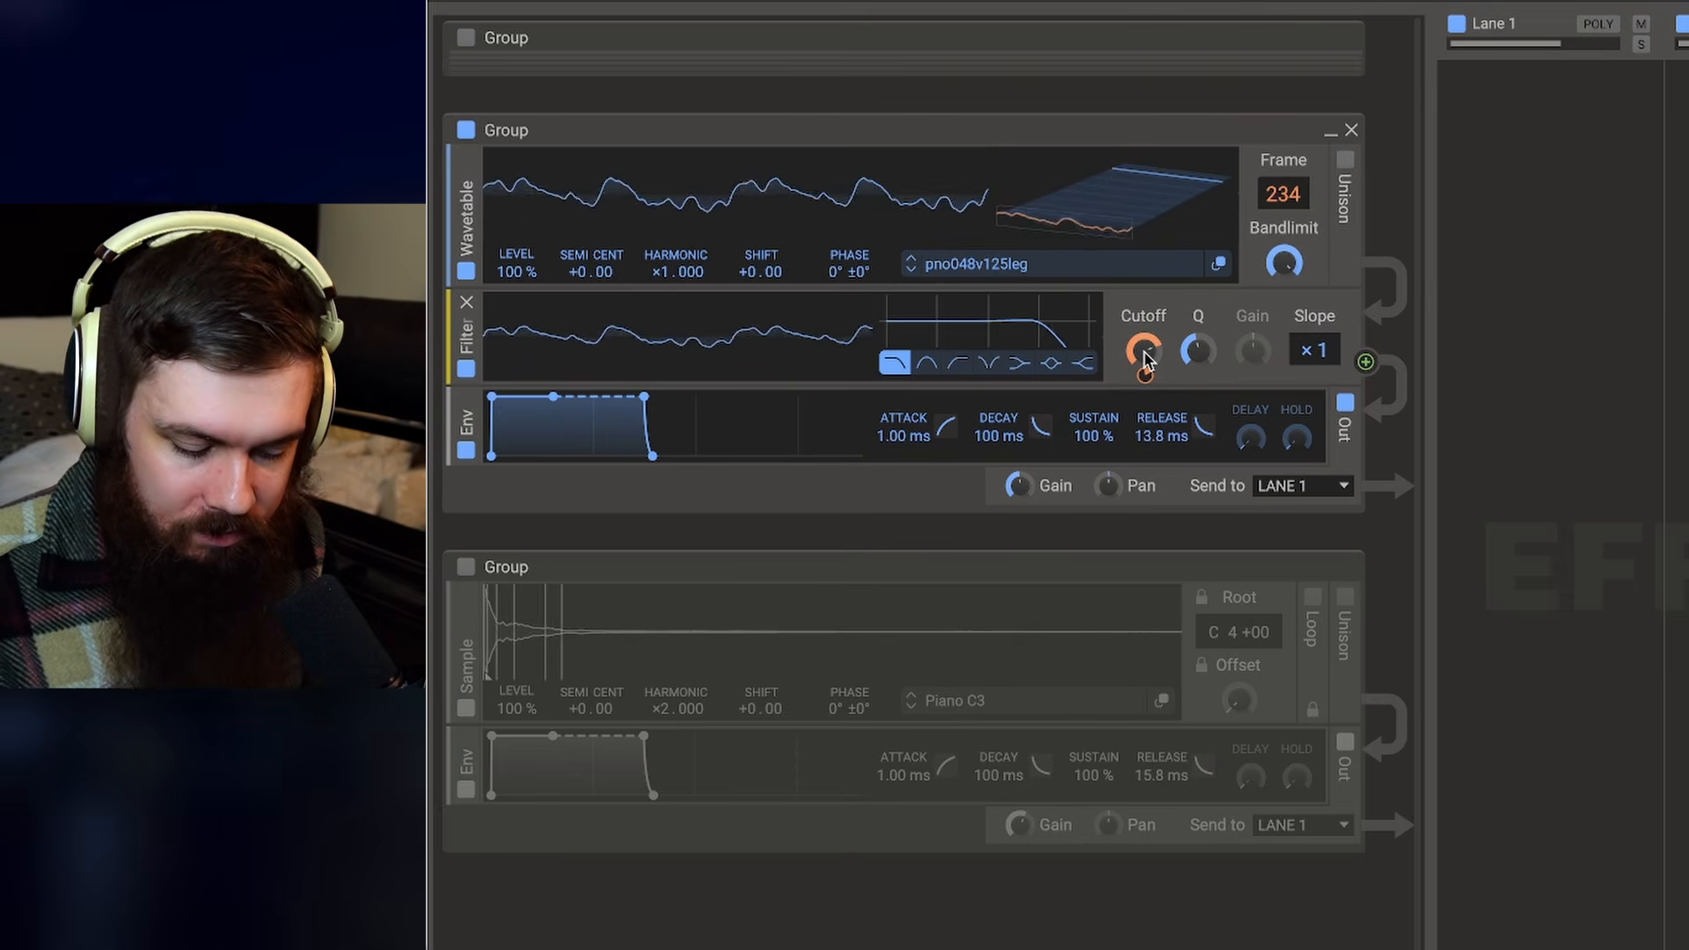
left_click_drag(1145, 352, 1144, 353)
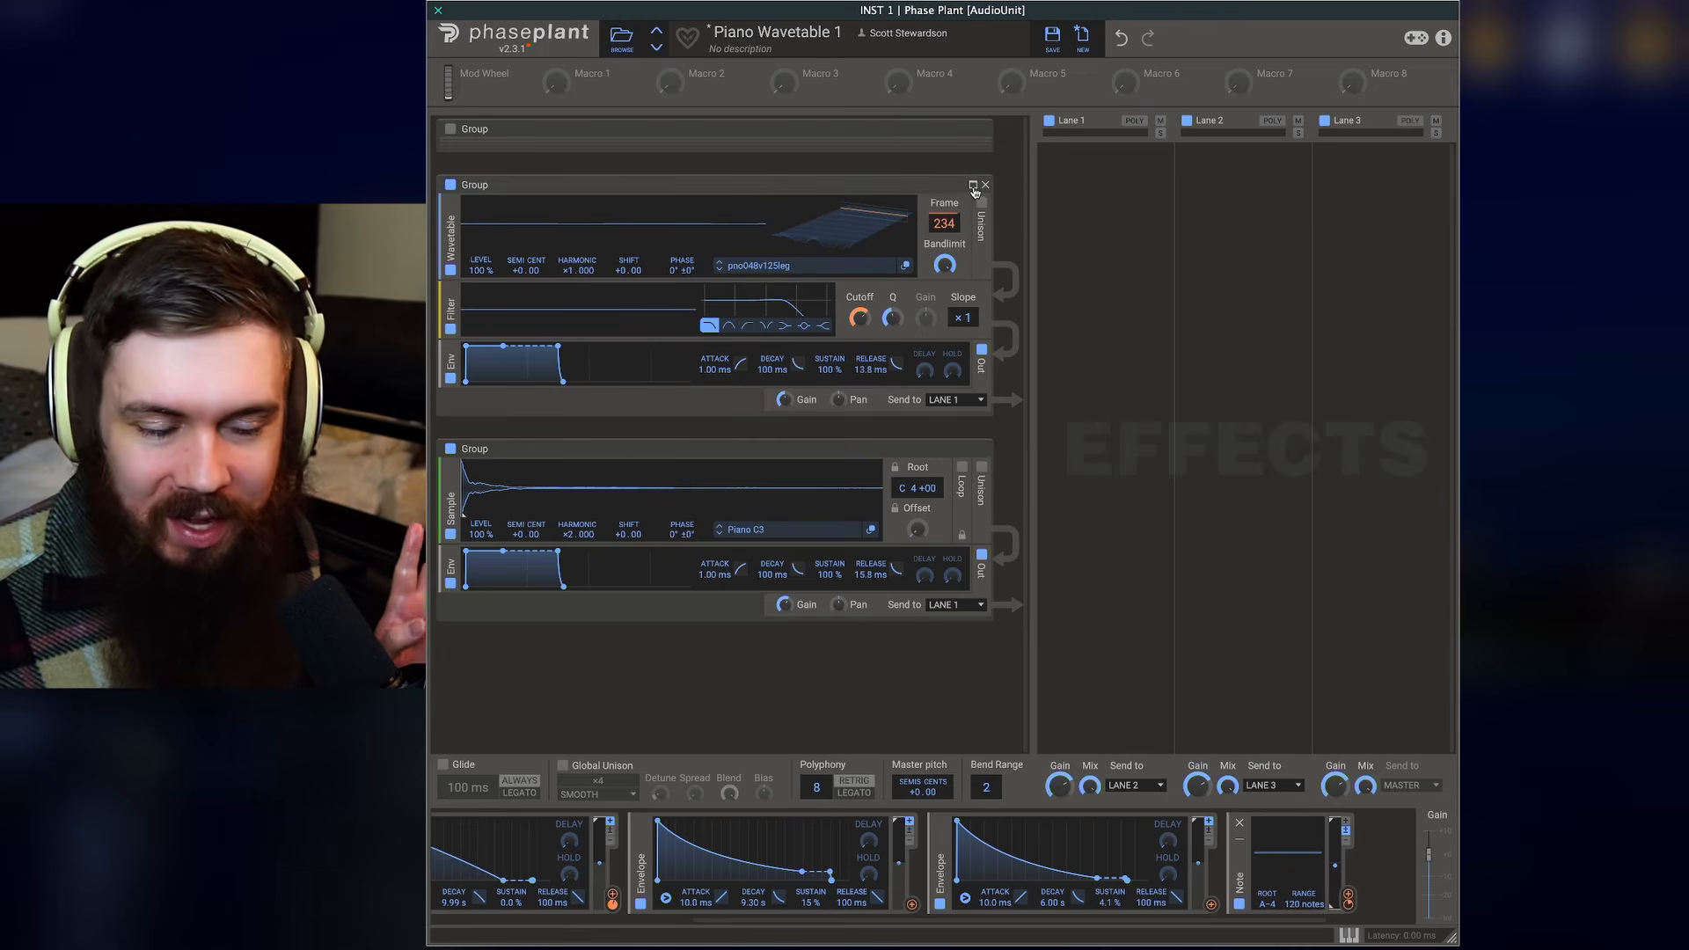
- Collapse the wavetable group and add a new group containing an Analog oscillator
left_click(975, 192)
left_click(681, 464)
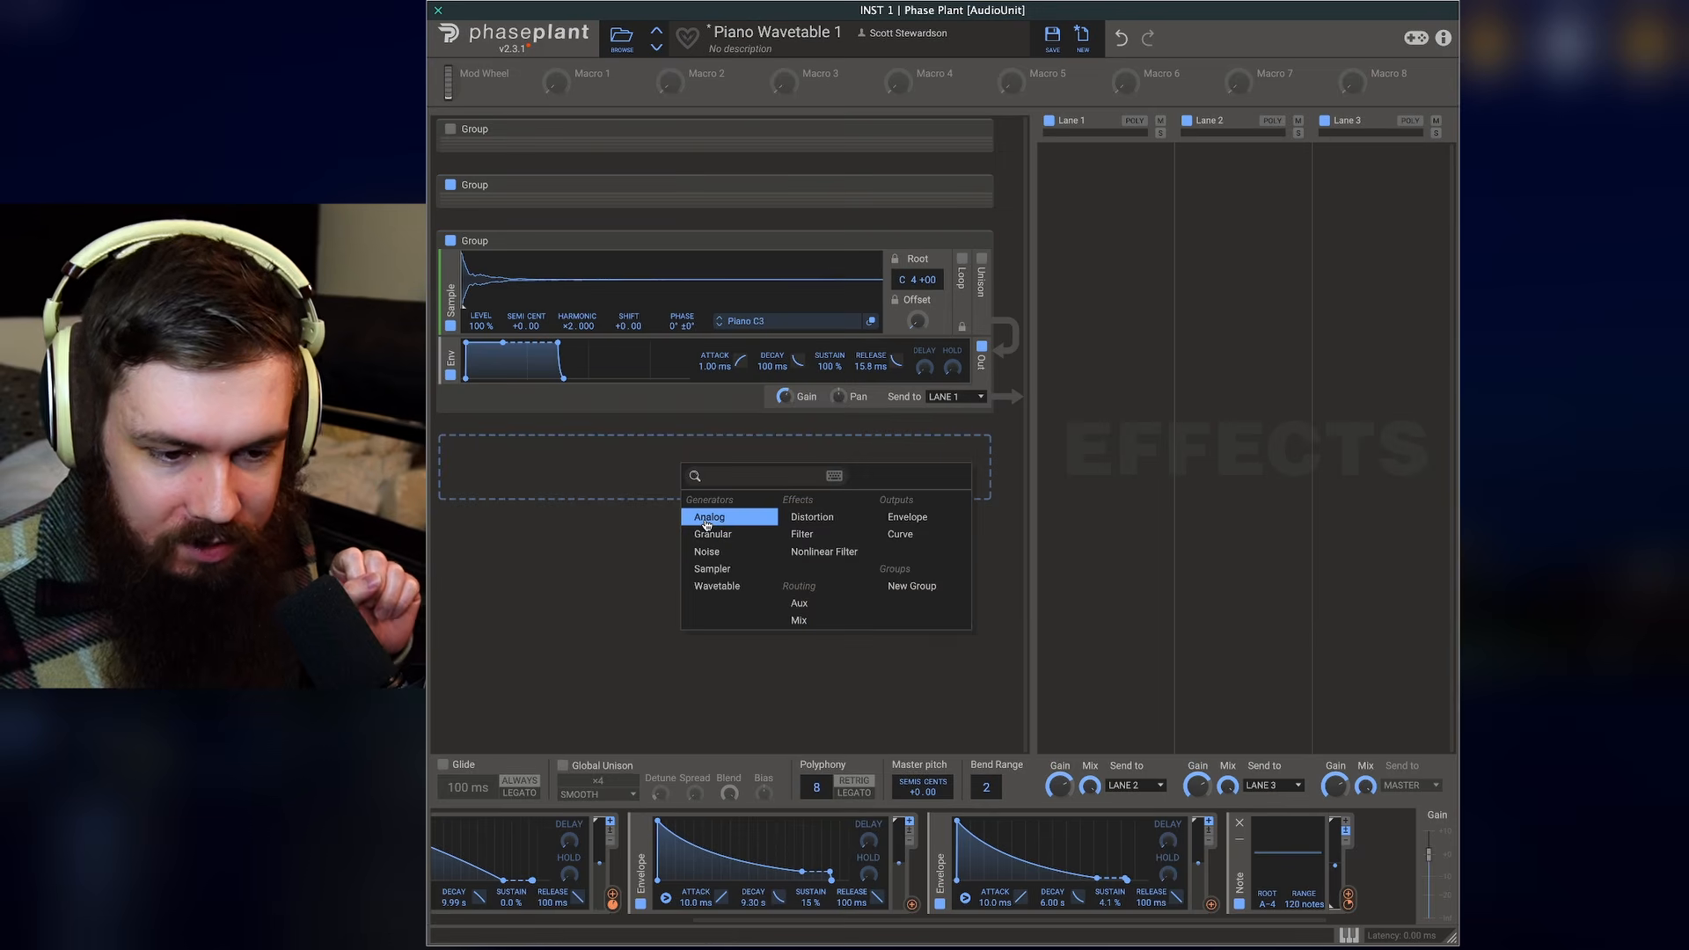
left_click(709, 517)
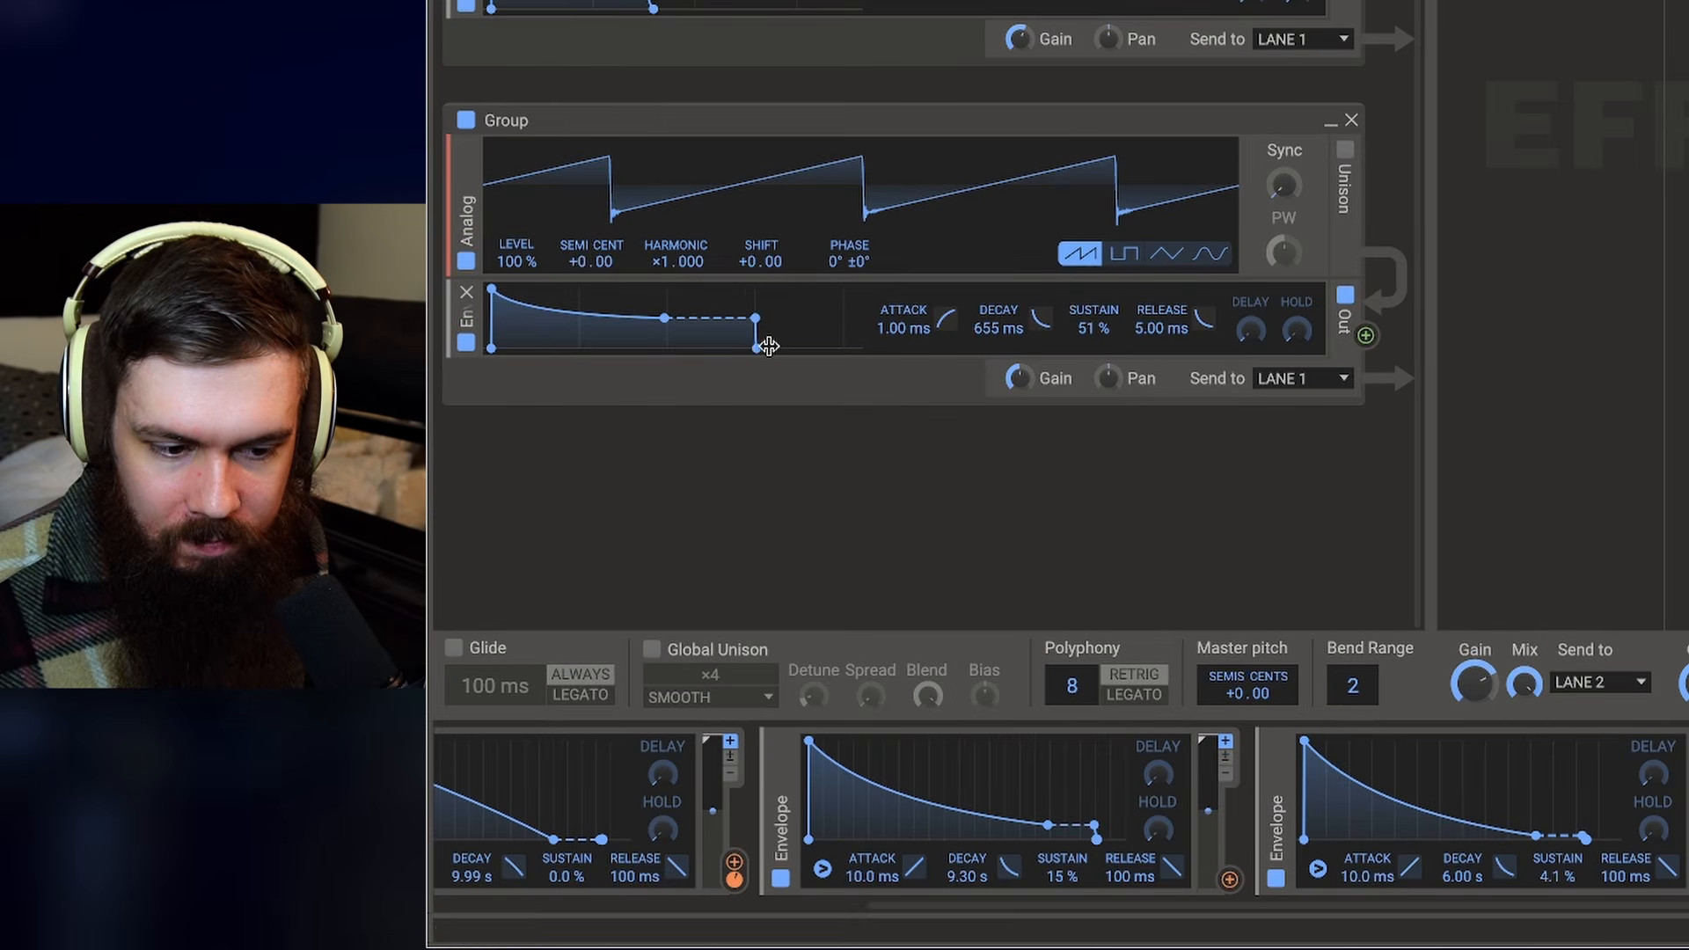
- Shape the analog group's envelope into a plucky decay of about 1.34 s with 0% sustain
left_click_drag(756, 347, 762, 346)
left_click_drag(665, 317, 696, 348)
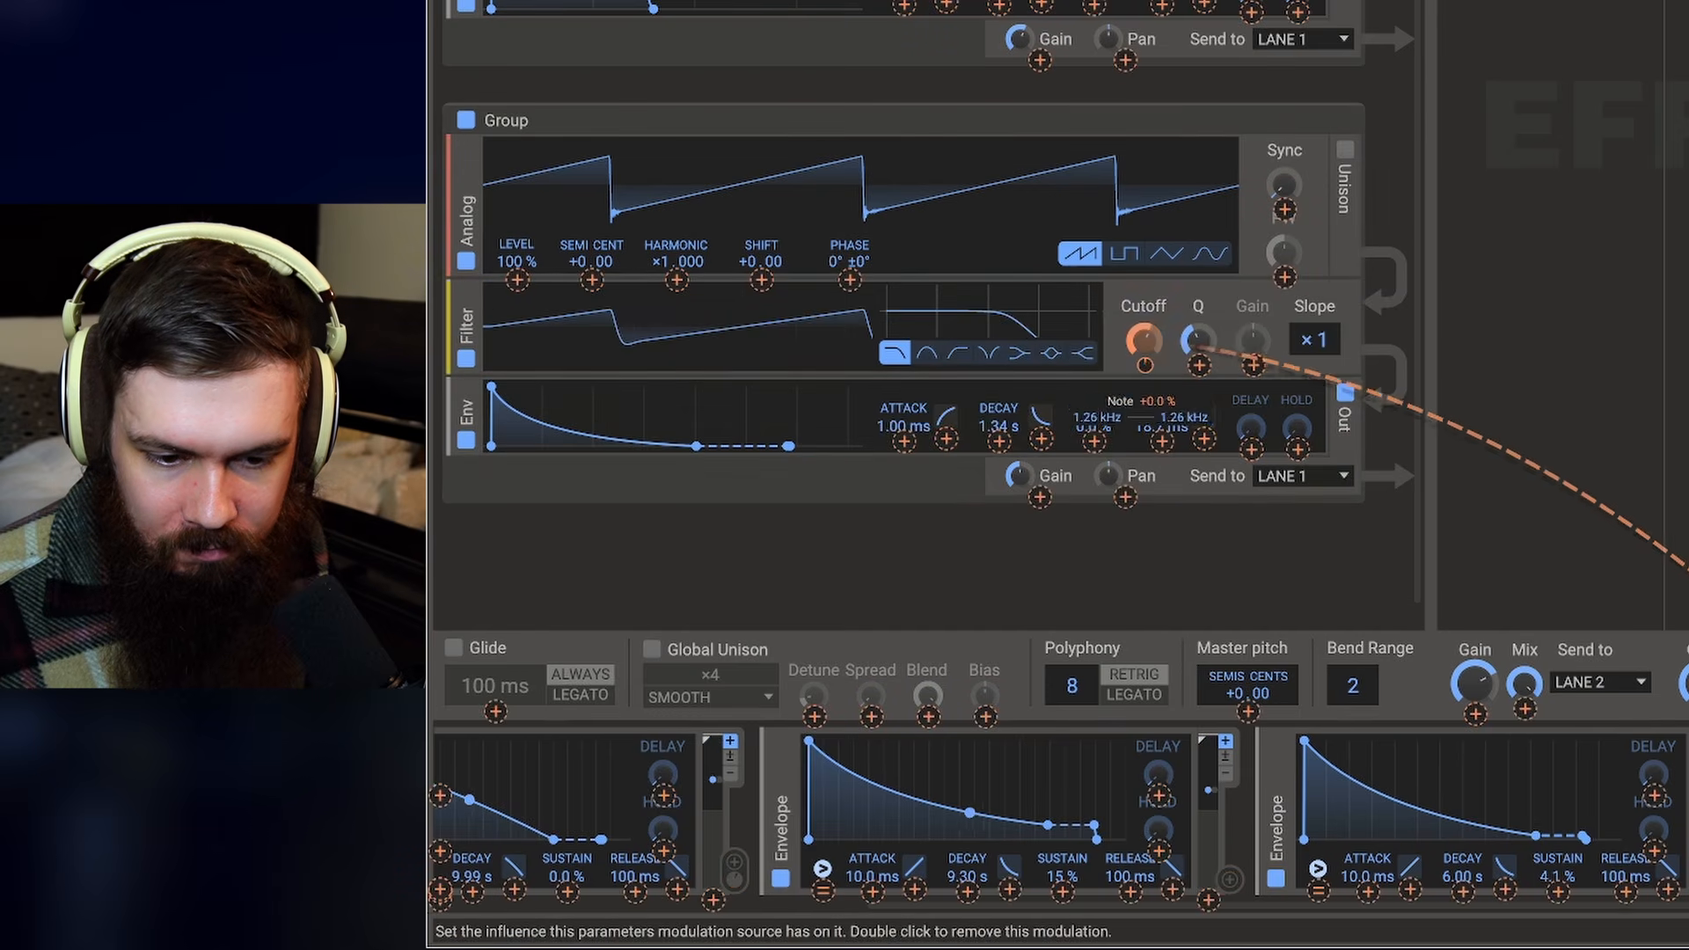
- Lower the analog group's filter cutoff and modulate it with the third global envelope
left_click(1161, 309)
left_click_drag(1145, 333, 1199, 317)
left_click_drag(1688, 878, 1143, 363)
- Enable unison on the analog oscillator and set it to two voices
left_click(1346, 151)
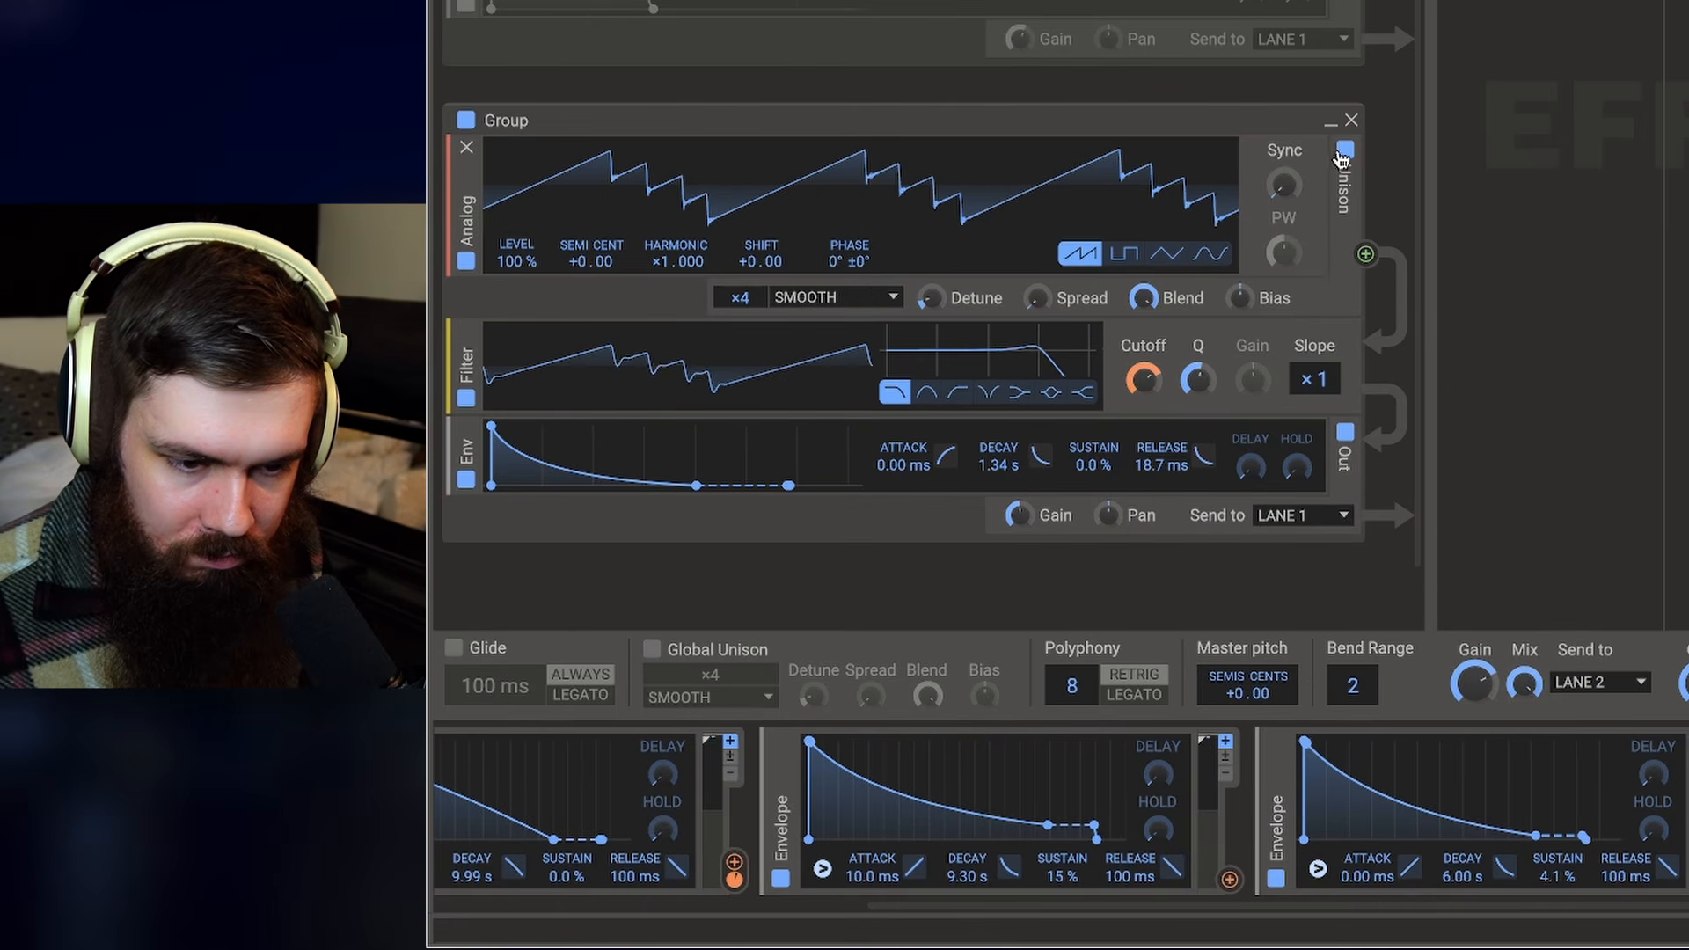
left_click_drag(741, 299, 740, 317)
mouse_move(924, 302)
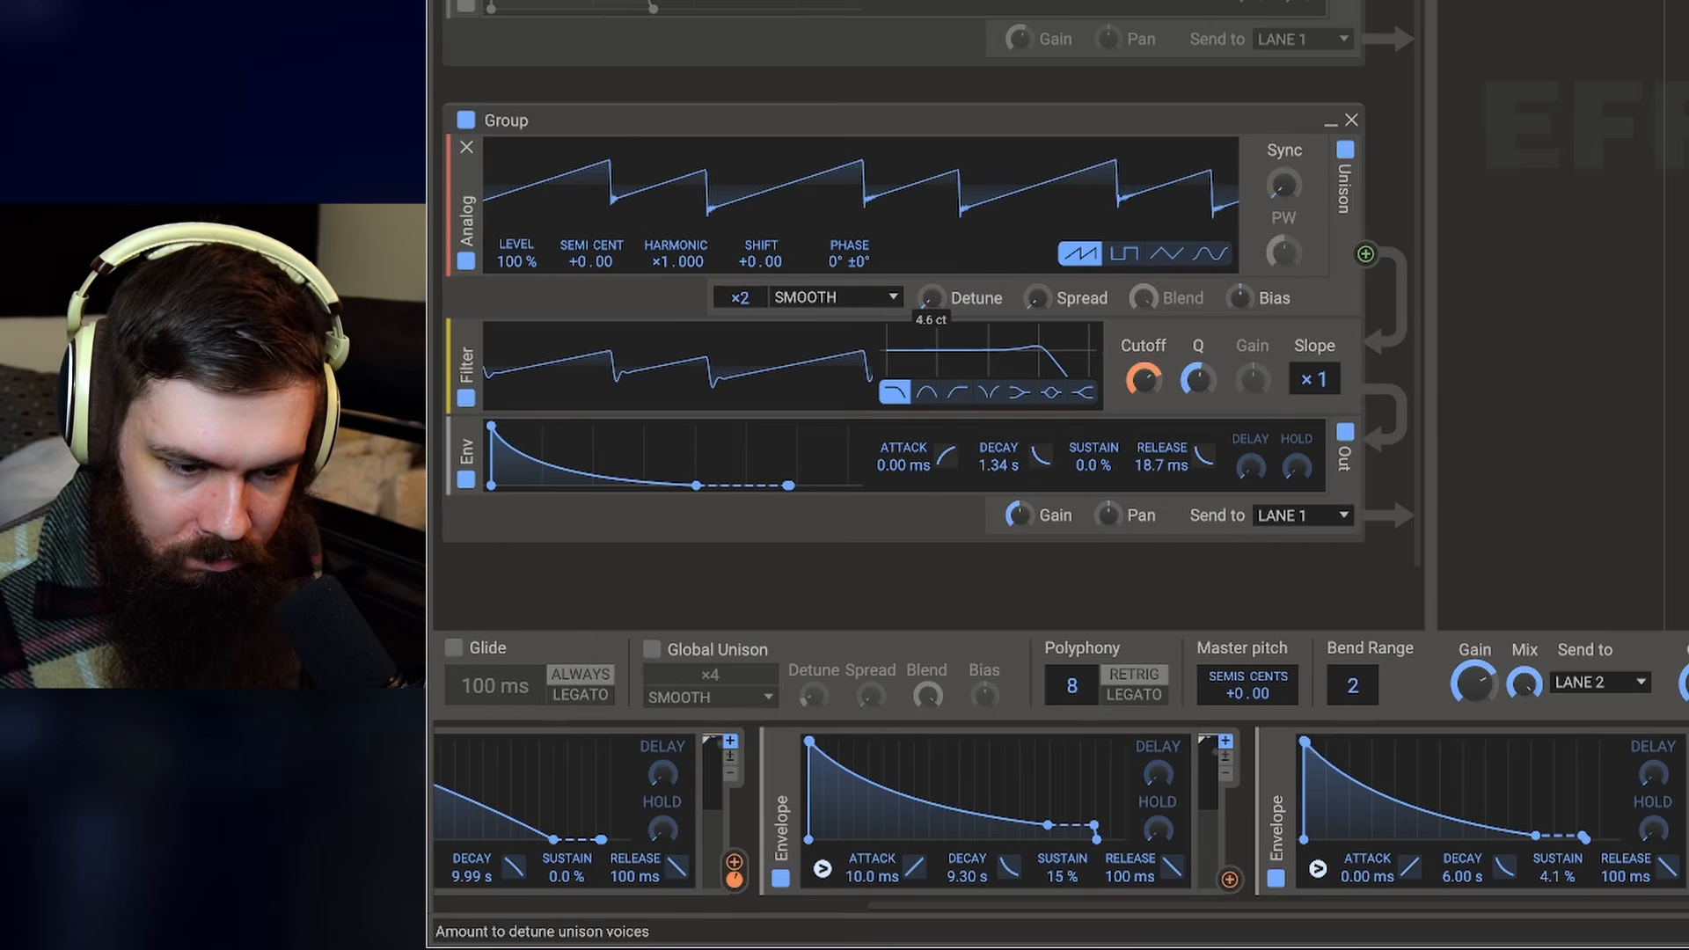
- Lengthen the analog group's envelope decay and add a second Analog oscillator set to a square wave
left_click_drag(696, 485, 645, 500)
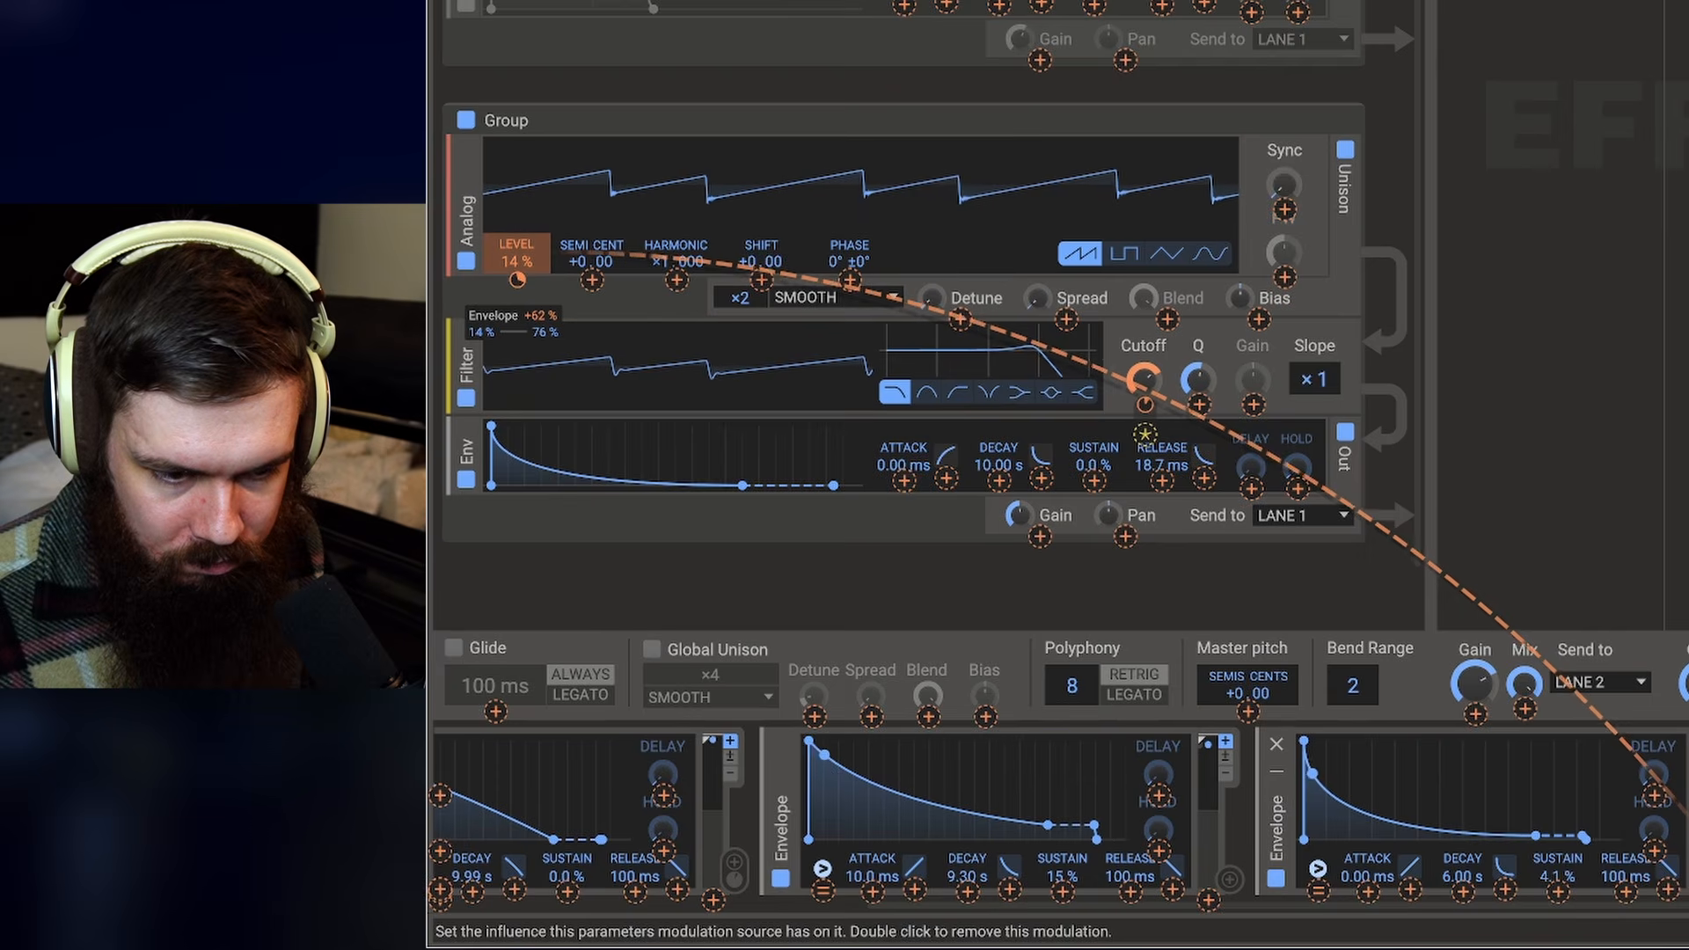
left_click(1002, 319)
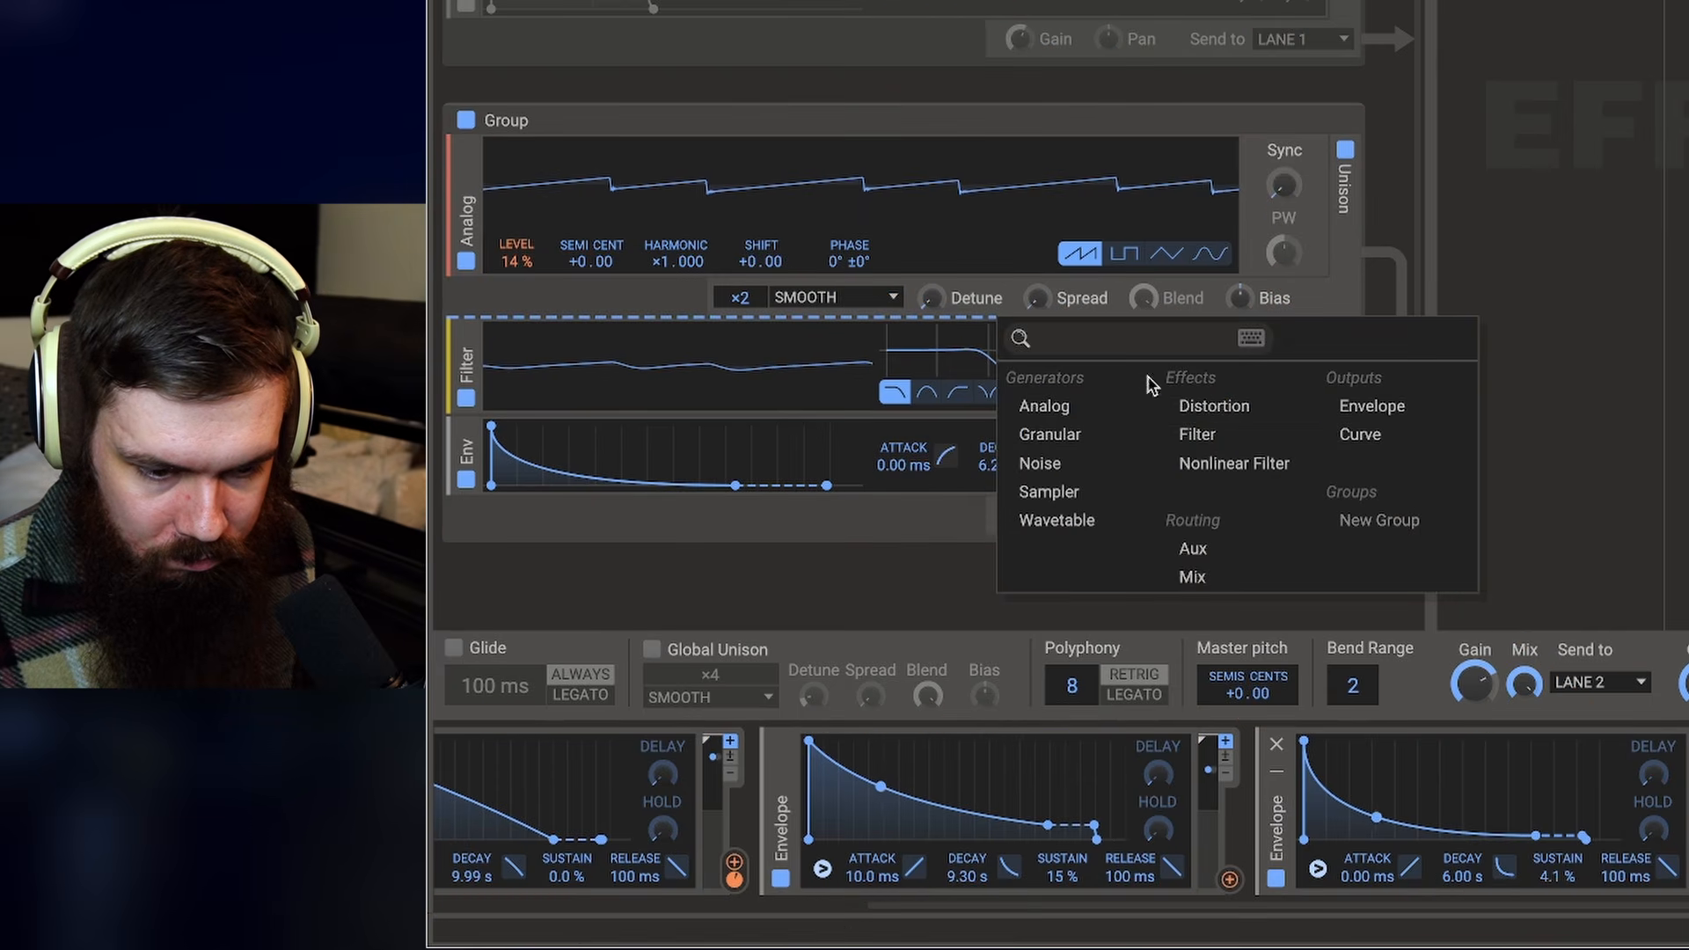
left_click(1033, 405)
left_click(1132, 449)
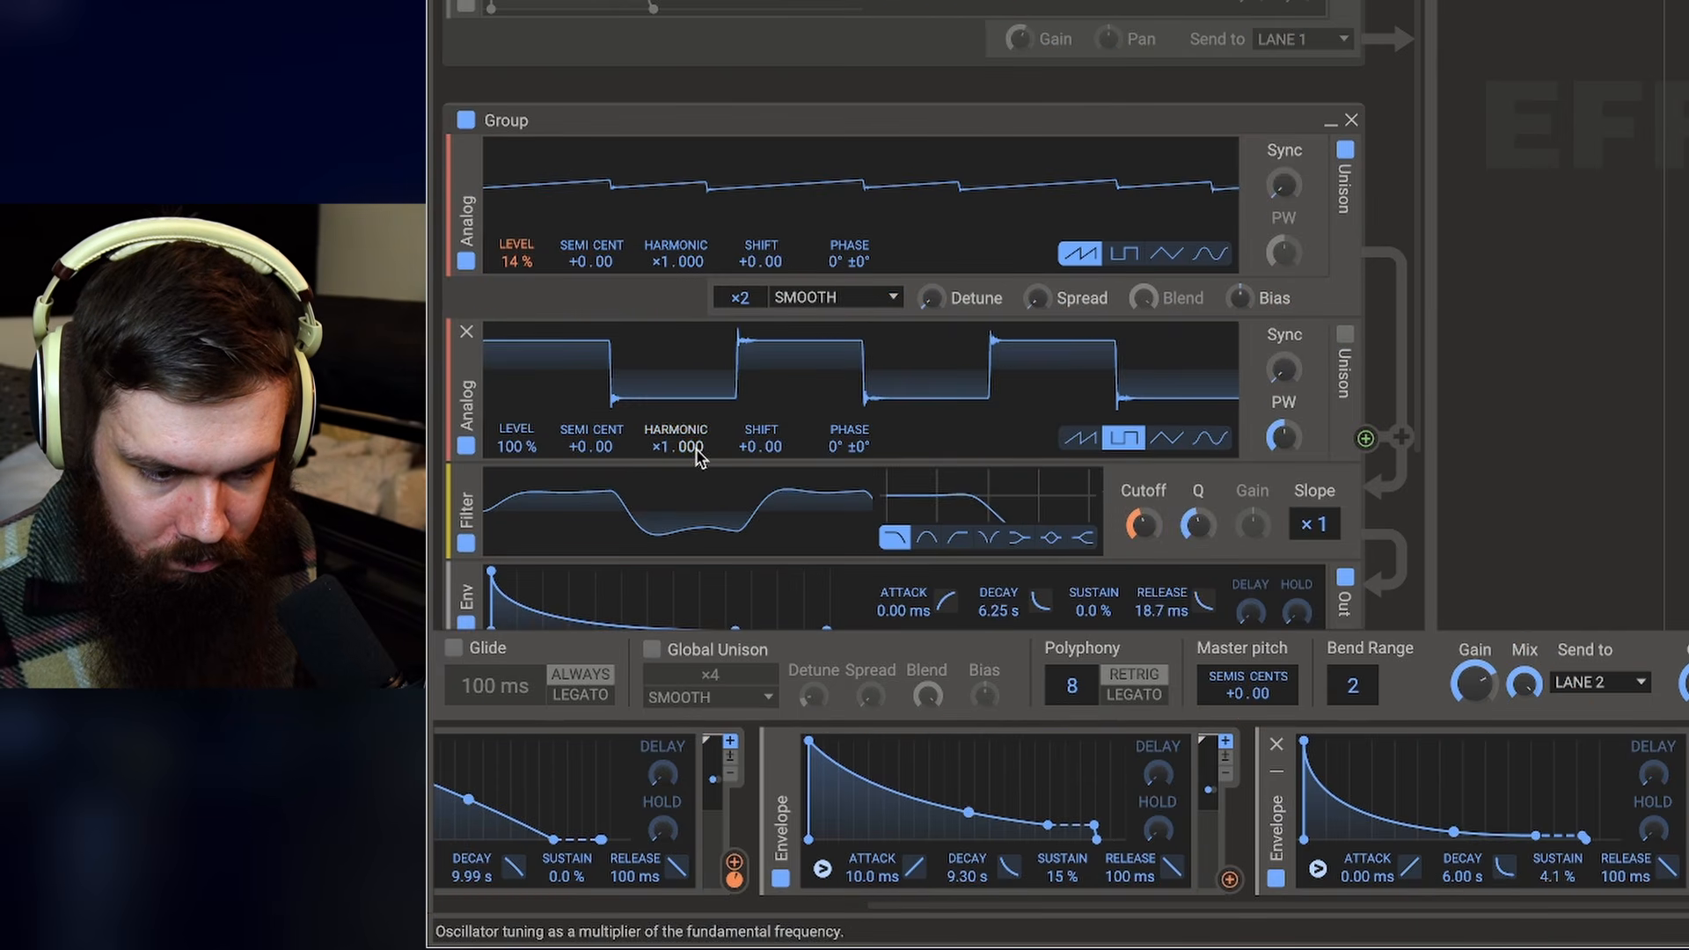
- Narrow the square oscillator's pulse width and assign a modulation source to it
scroll(1052, 264, "down", 3)
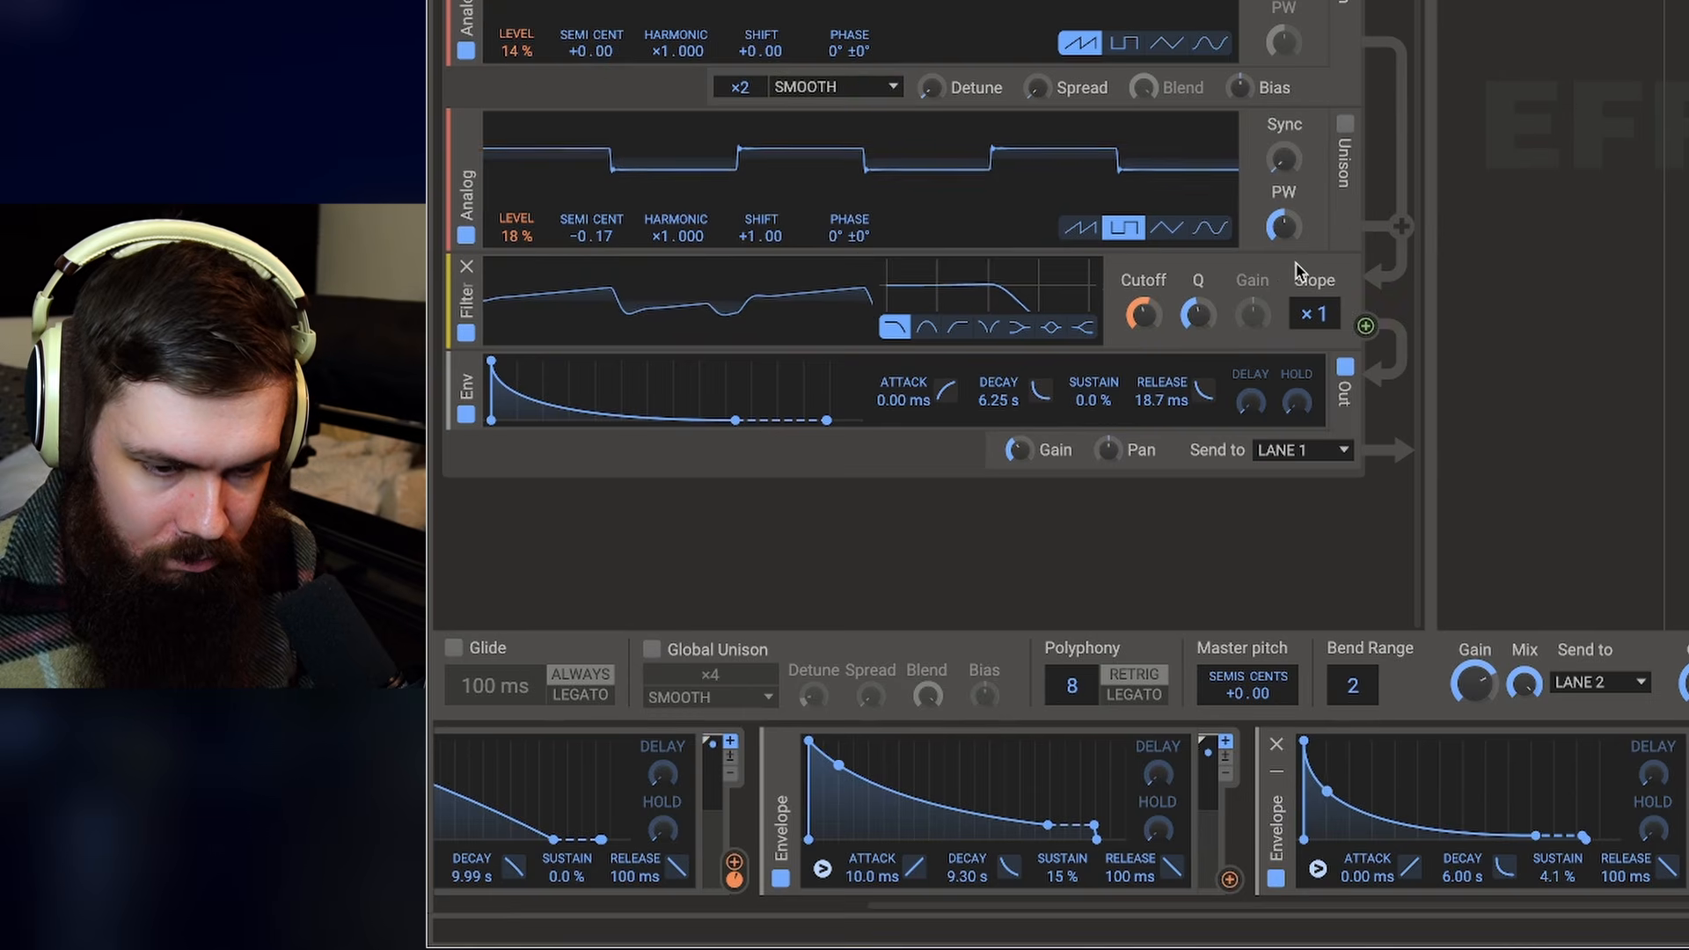
left_click_drag(1284, 227, 1283, 185)
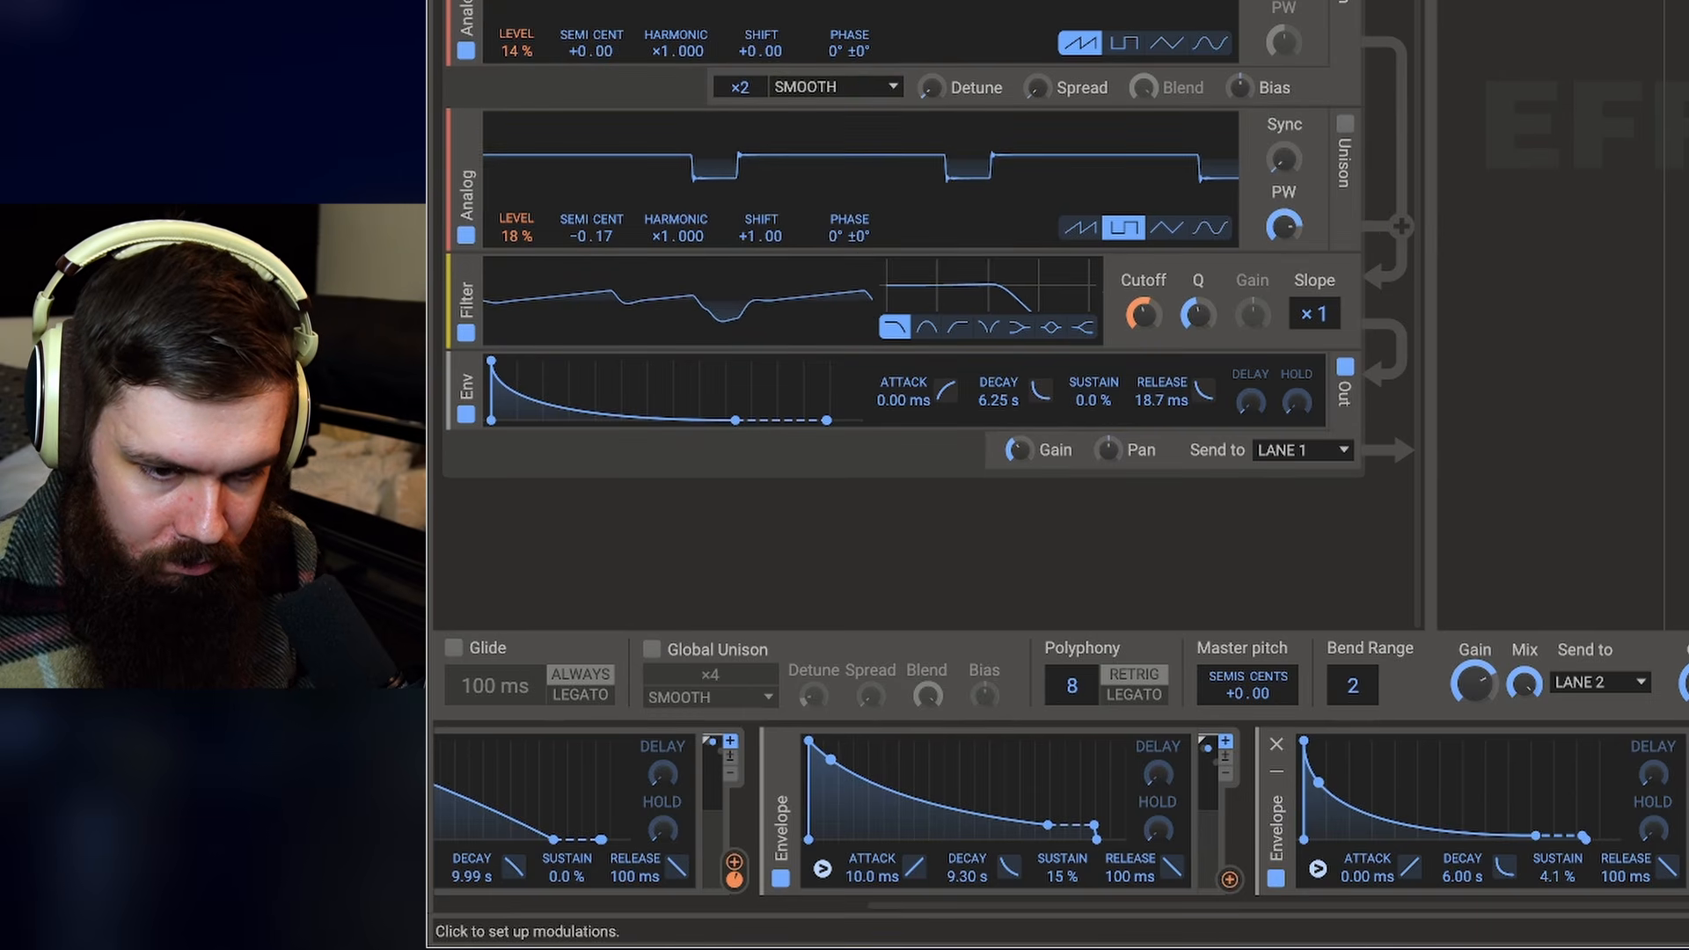
left_click(1688, 879)
left_click_drag(1284, 227, 1284, 227)
scroll(1284, 227, "up", 1)
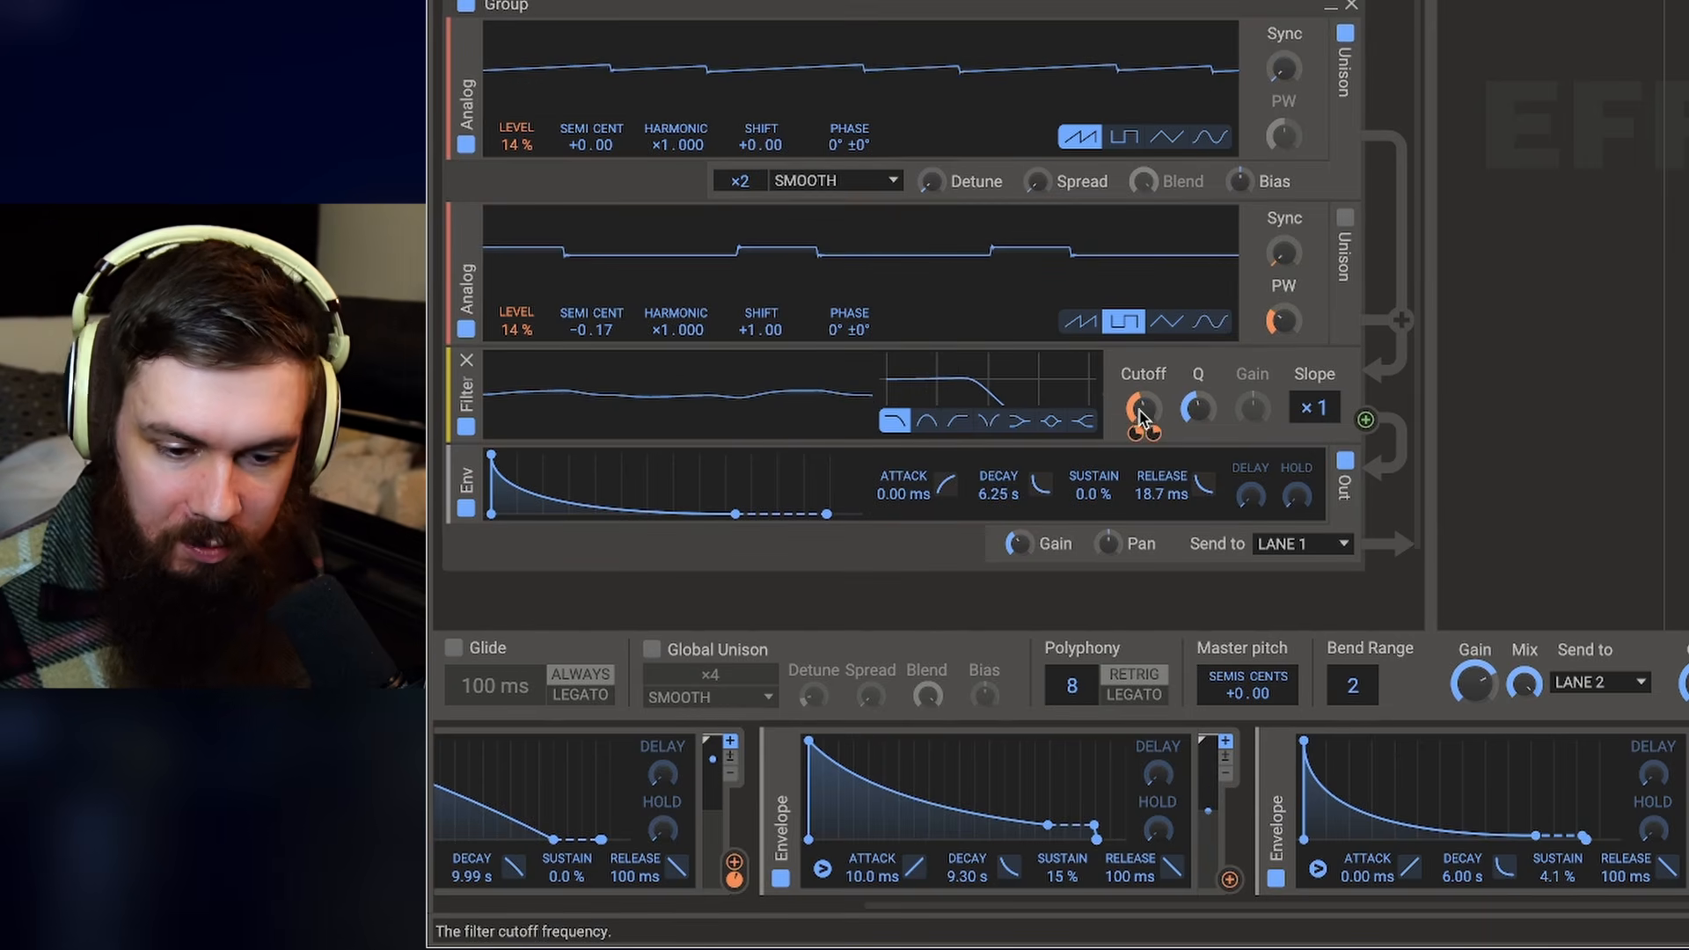
mouse_move(1157, 429)
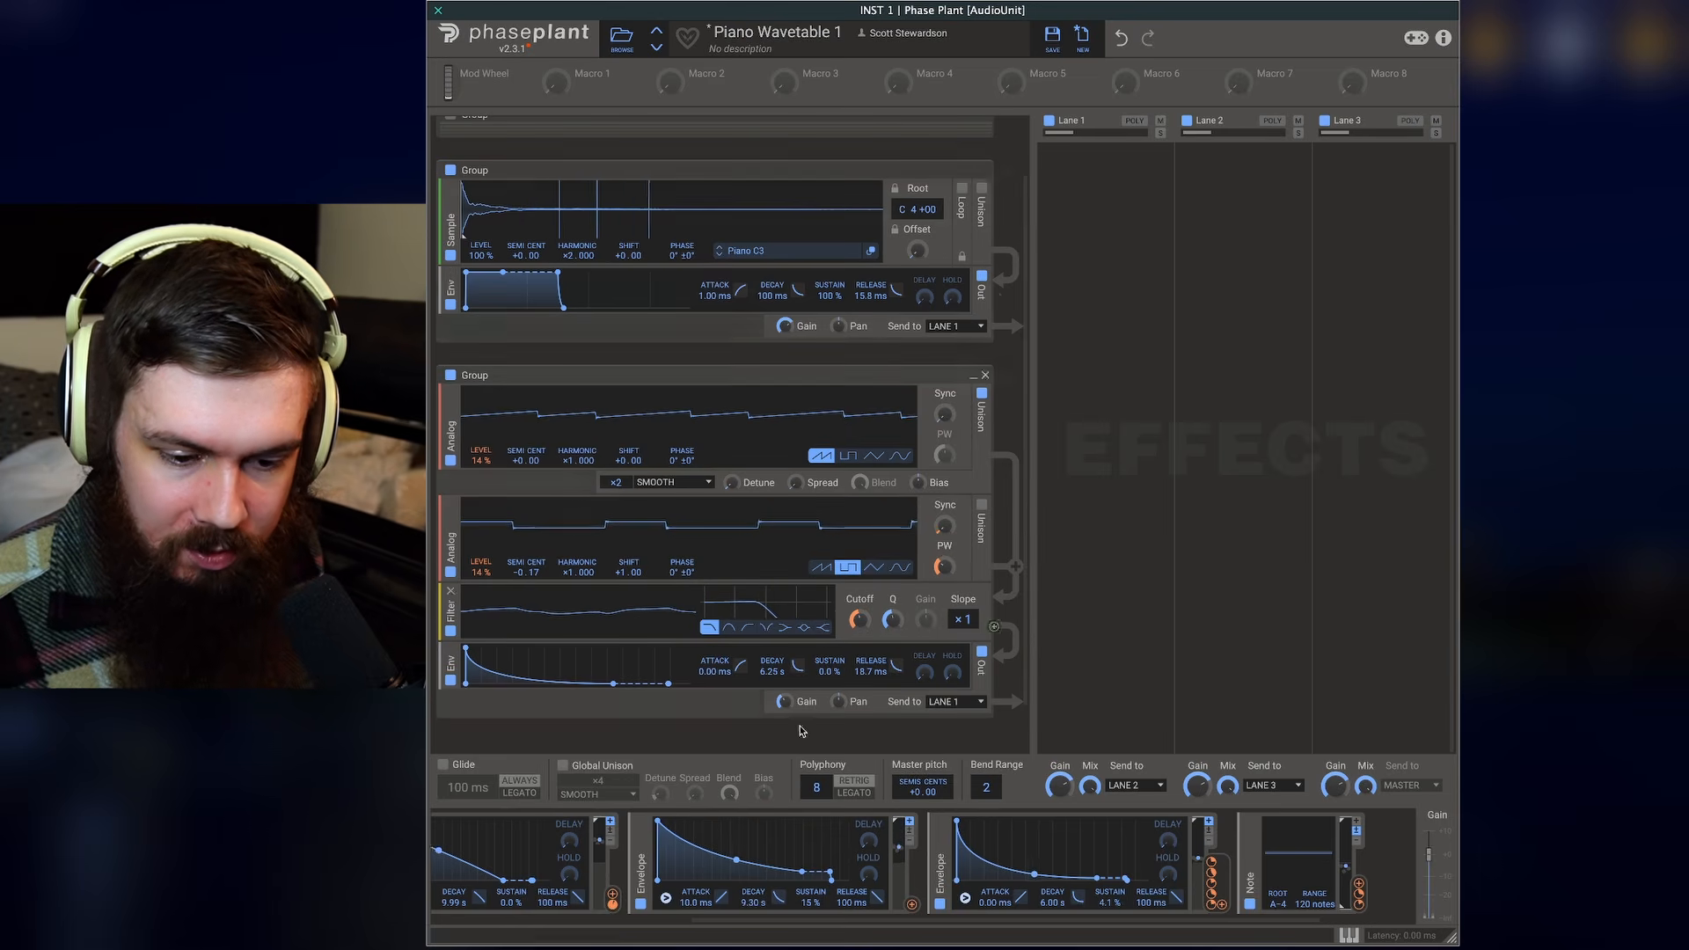
- Reshape the sample group's envelope to decay about 1.42 s with 0% sustain
left_click_drag(787, 702, 787, 703)
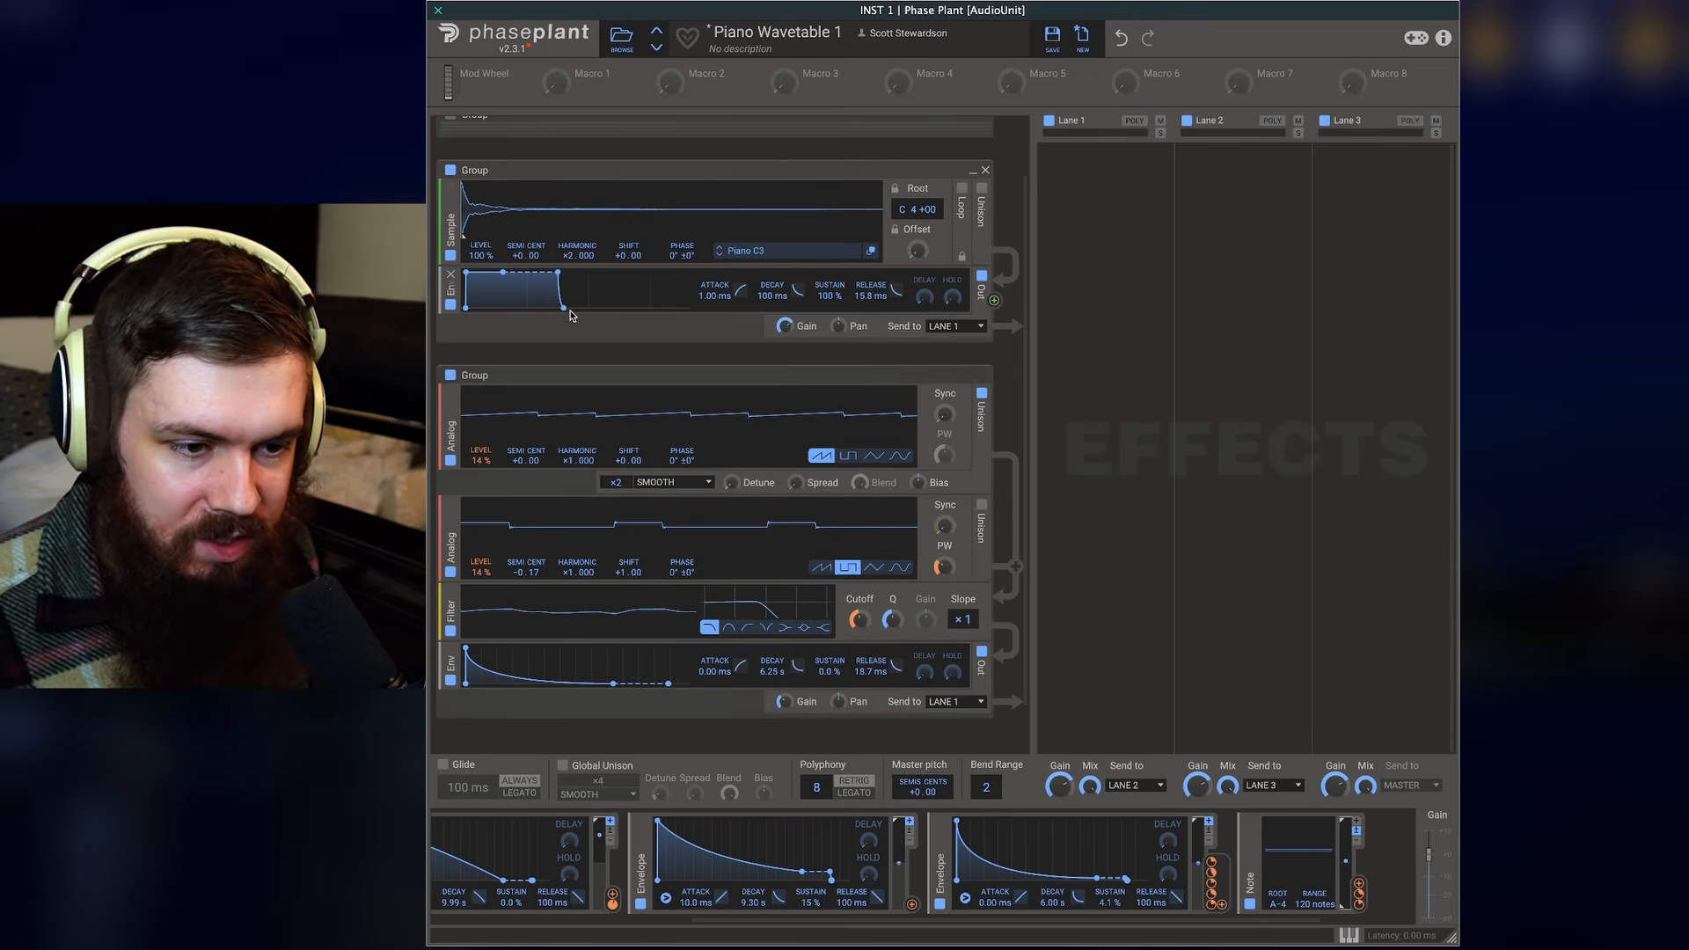
left_click_drag(564, 308, 526, 294)
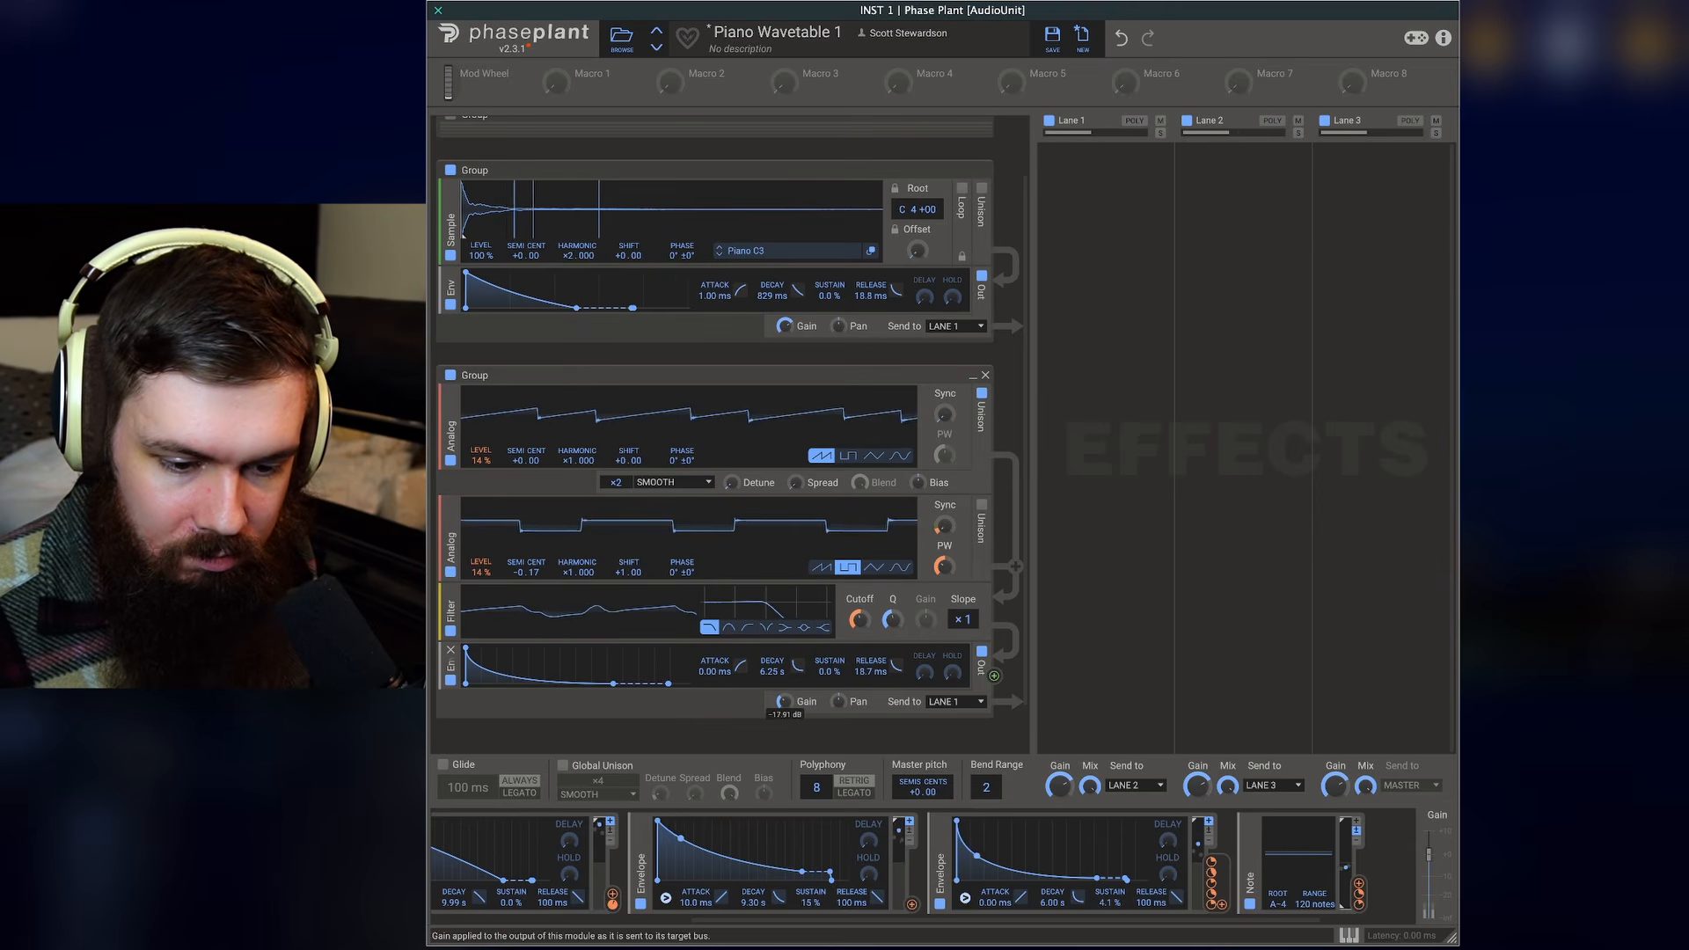
left_click_drag(577, 308, 591, 310)
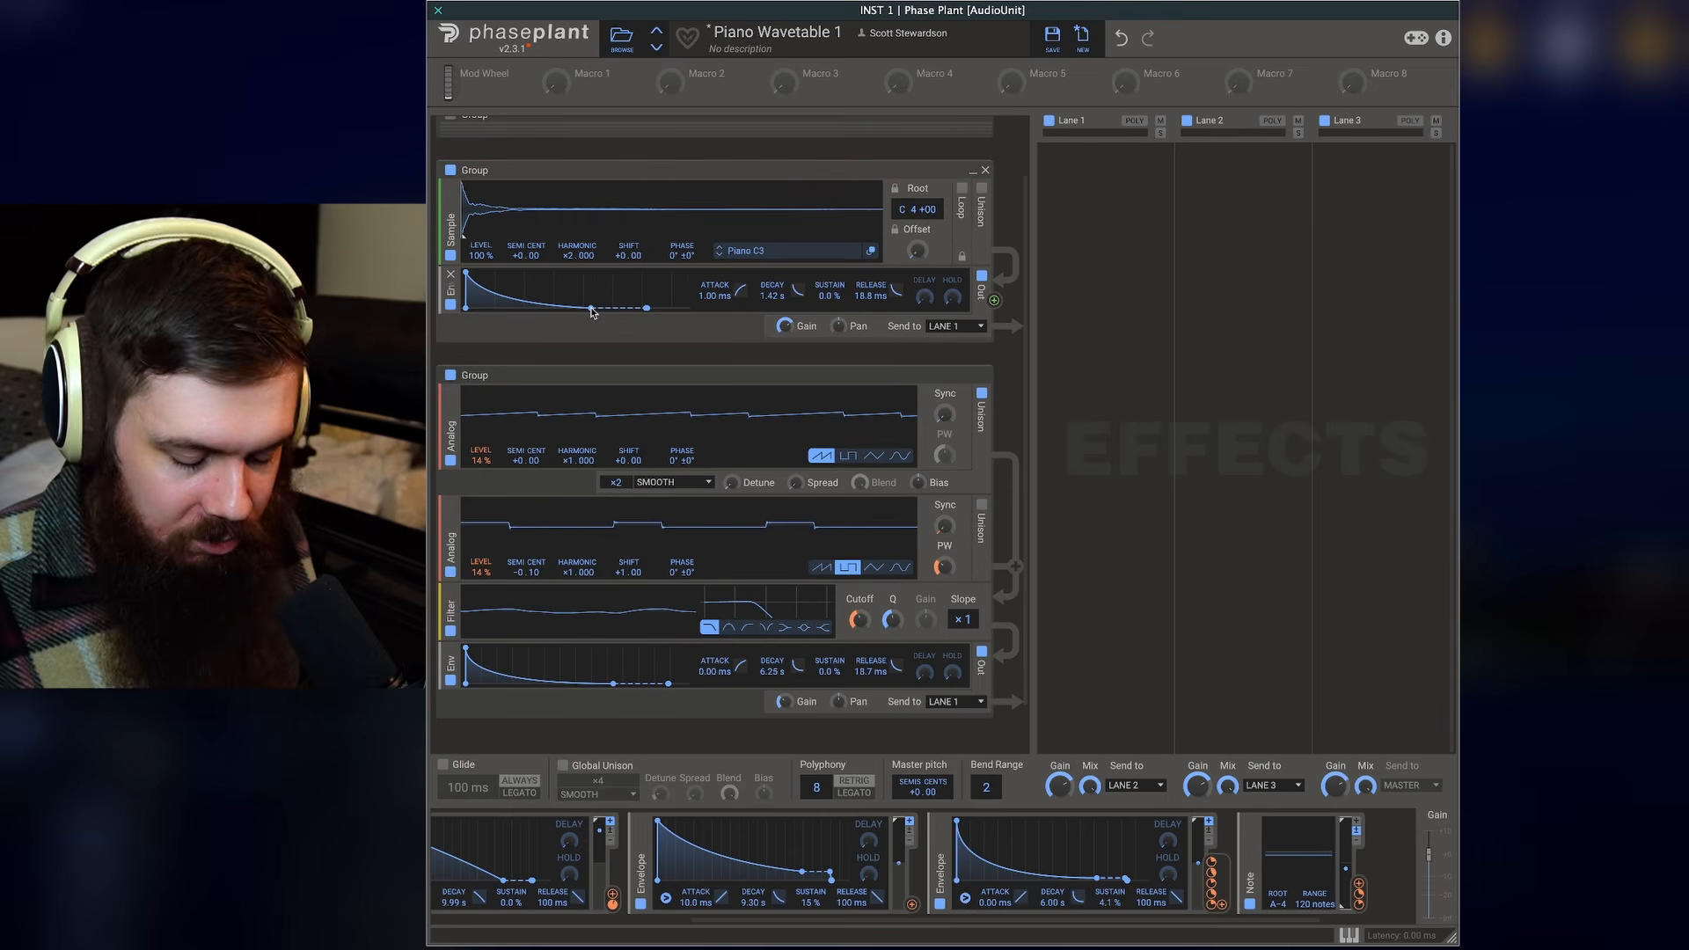